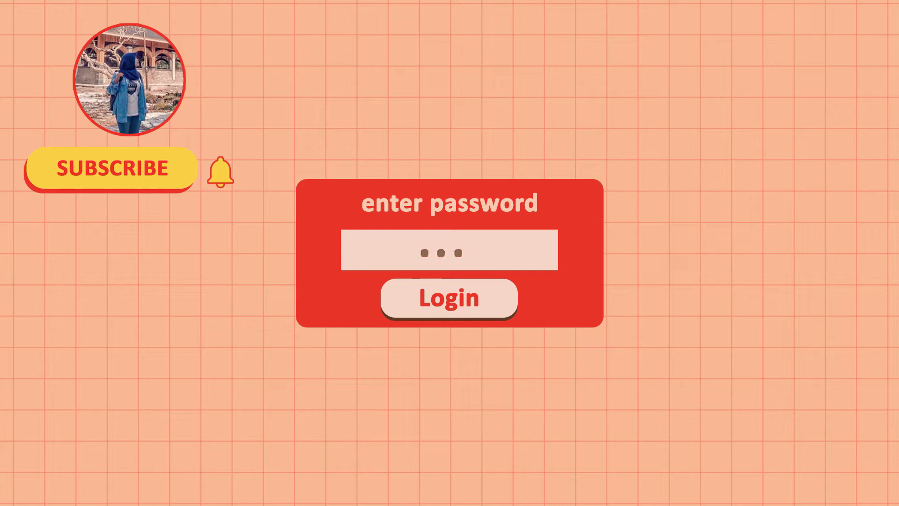
- Open the lut project with cameraTexture0 routed through FastColorLUT into material0's Diffuse Texture
left_click(501, 307)
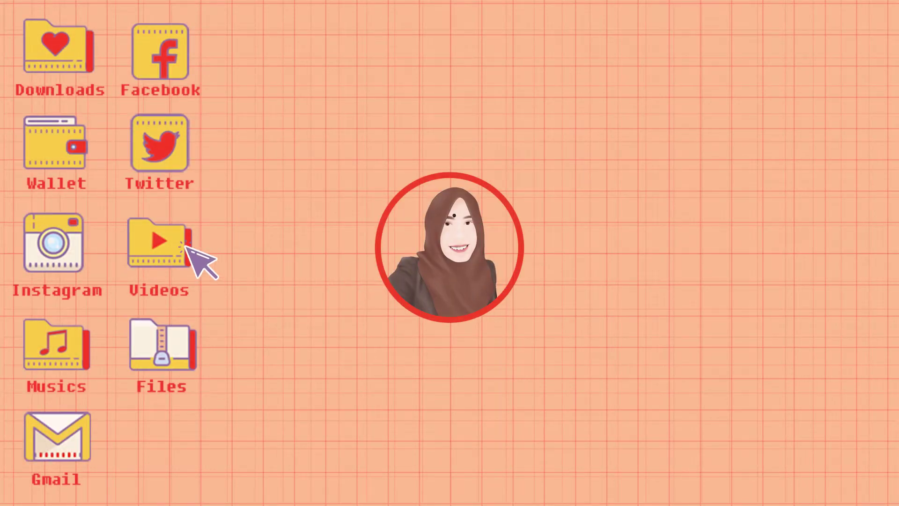
double_click(182, 254)
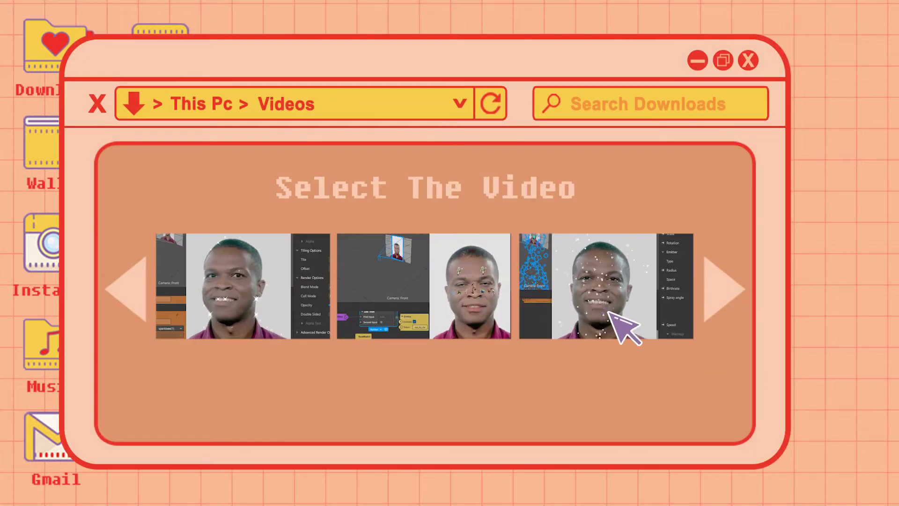
left_click(441, 314)
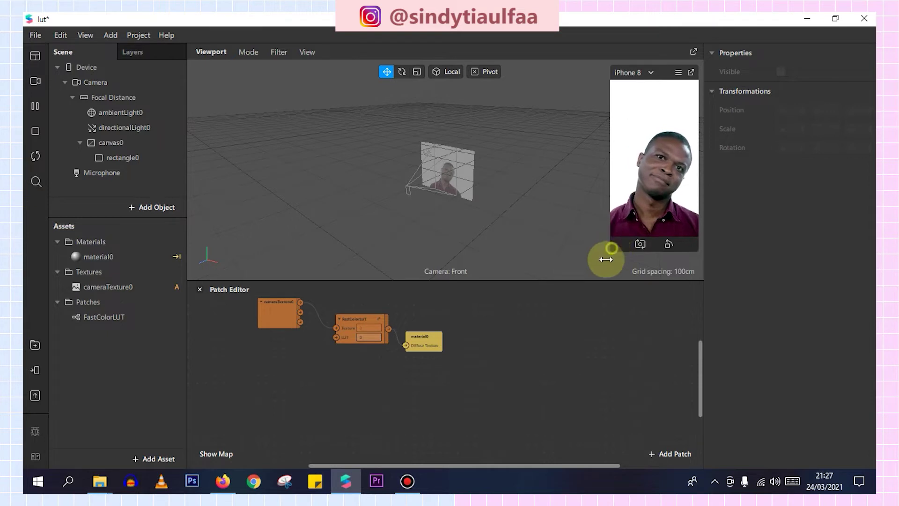
- Enlarge the phone preview in a floating window, then dock it back into the viewport
left_click_drag(607, 253, 597, 275)
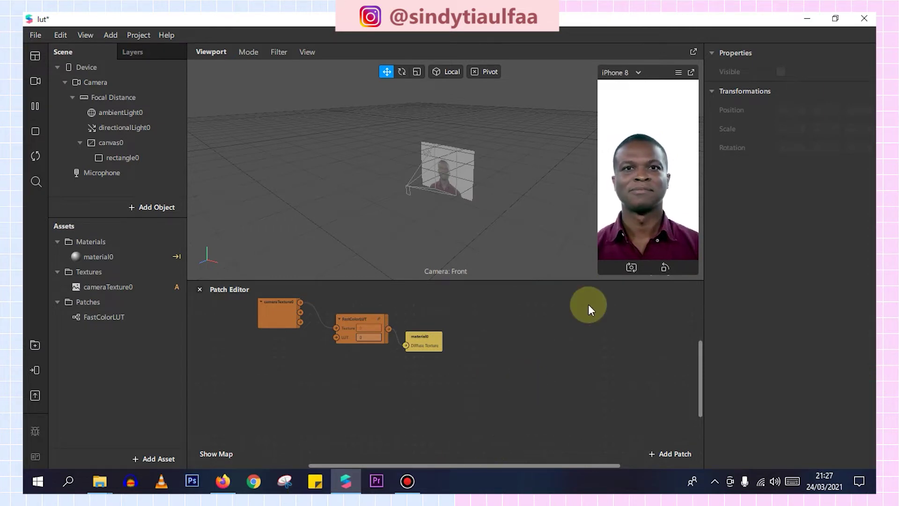
left_click(692, 73)
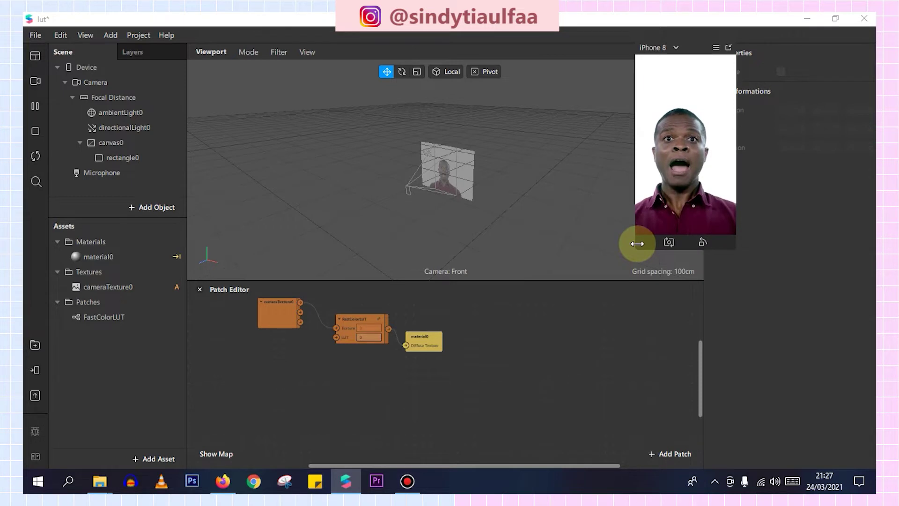
left_click_drag(638, 249, 496, 468)
mouse_move(612, 48)
left_mouse_down()
mouse_move(776, 27)
mouse_move(557, 42)
left_mouse_up()
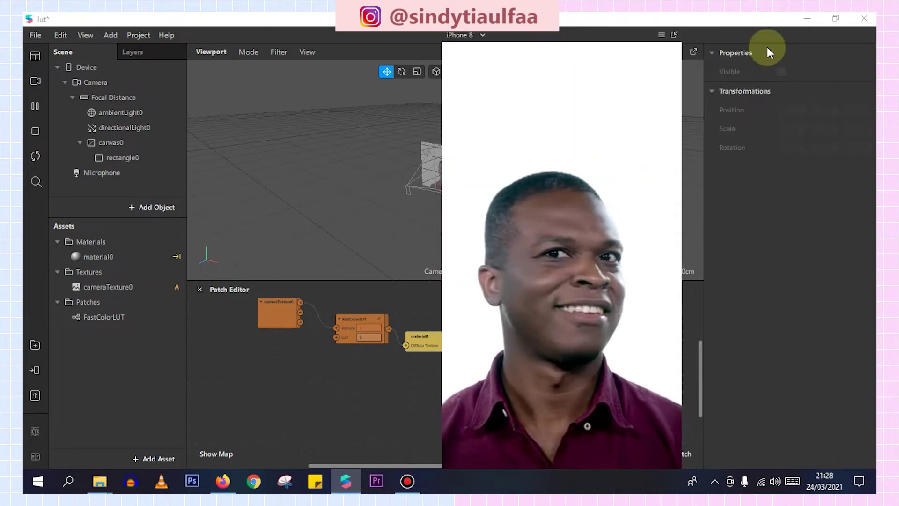
left_click(674, 36)
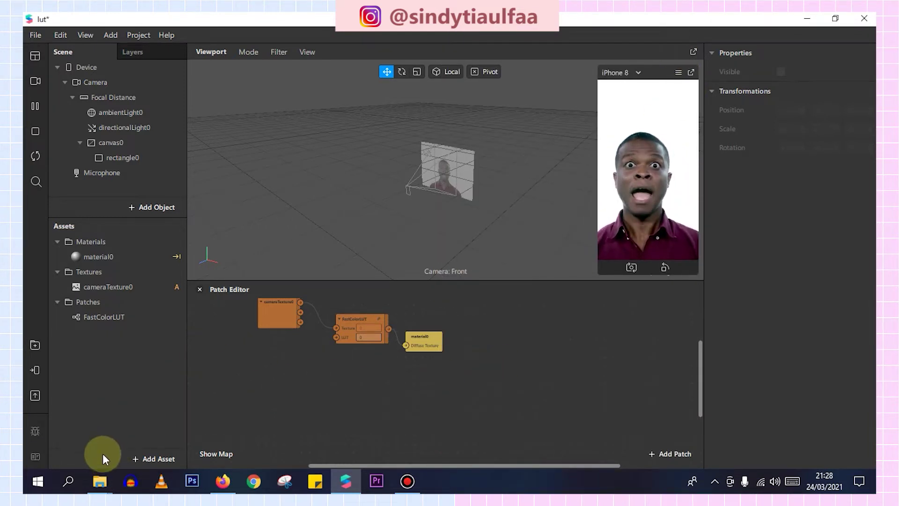
- Import the five sticker PNGs from the cute folder into the Assets panel
mouse_move(103, 475)
left_click(211, 421)
left_click(187, 173)
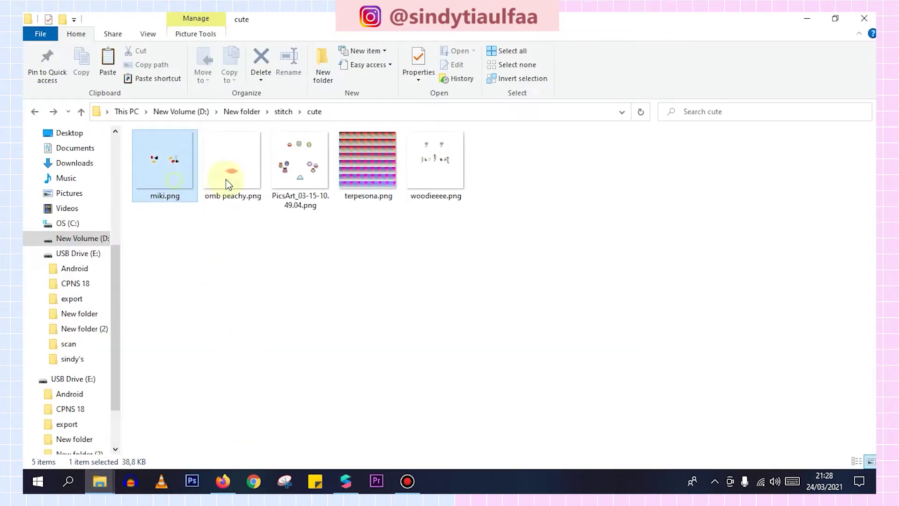
left_click(431, 174, "shift")
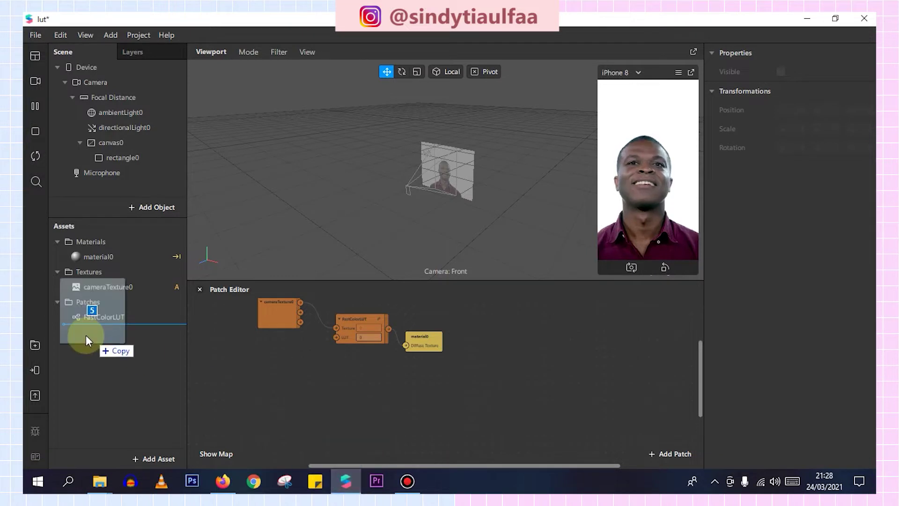
left_click_drag(318, 223, 85, 335)
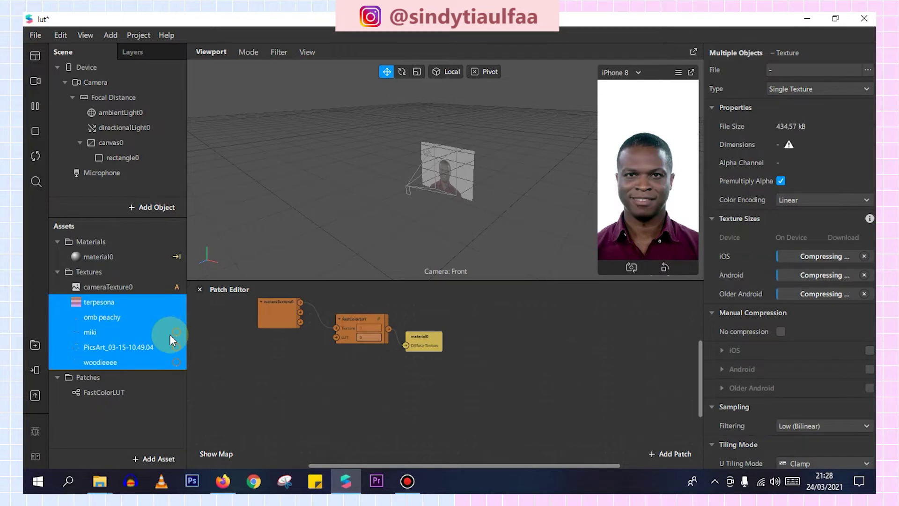
- Float the phone preview in its own window, then enlarge and reposition it
left_click(693, 72)
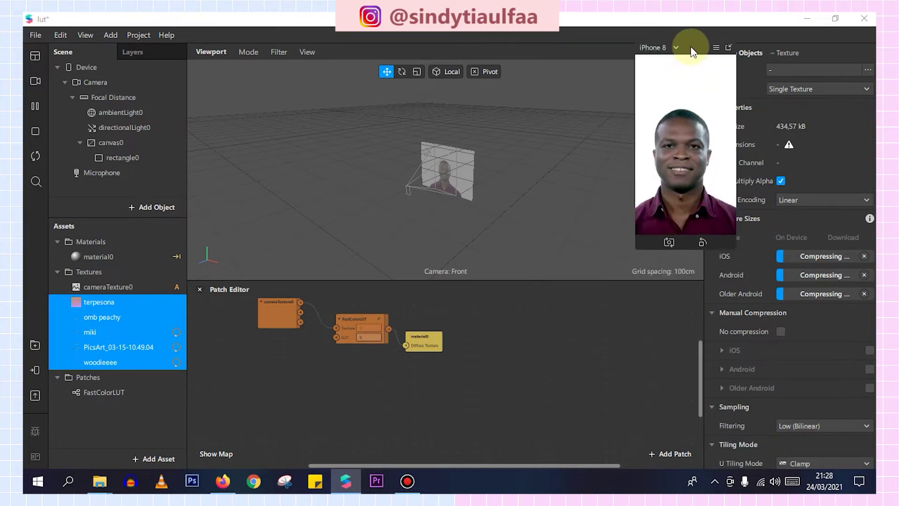
left_click_drag(679, 46, 654, 54)
left_click_drag(613, 252, 539, 309)
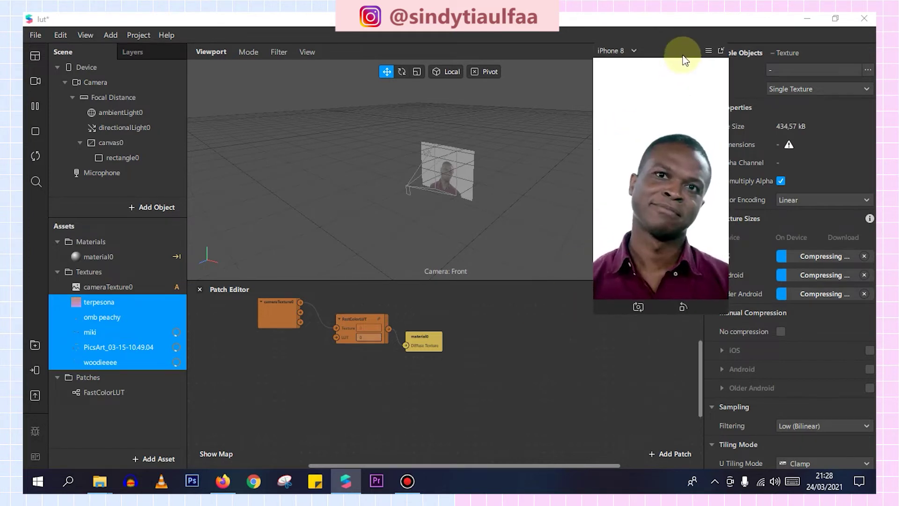
left_click_drag(648, 47, 645, 42)
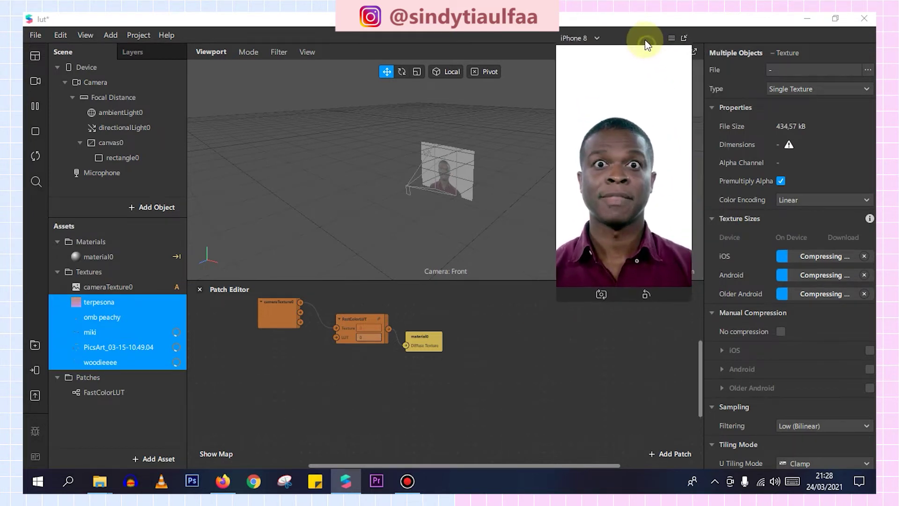
- Turn off compression for the five textures and connect terpesona to FastColorLUT's LUT input
left_click(780, 331)
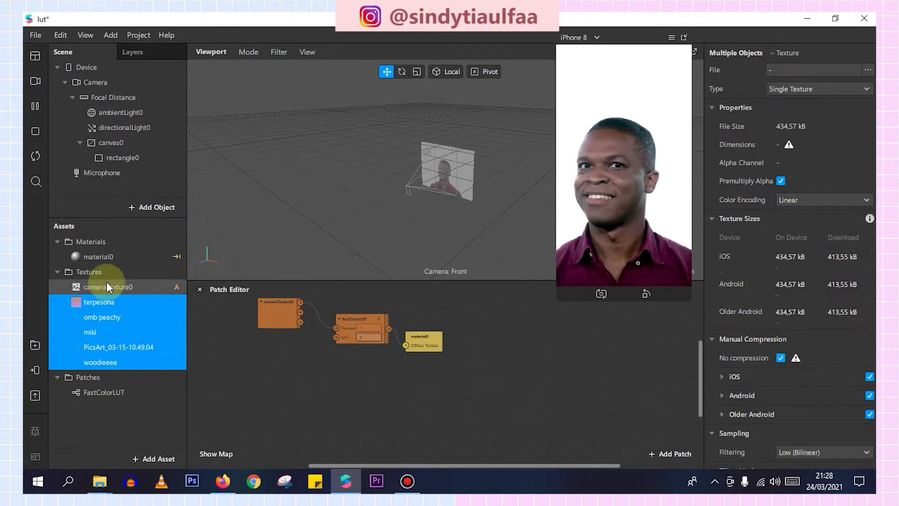
mouse_move(101, 302)
left_mouse_down()
mouse_move(274, 370)
mouse_move(335, 337)
left_mouse_up()
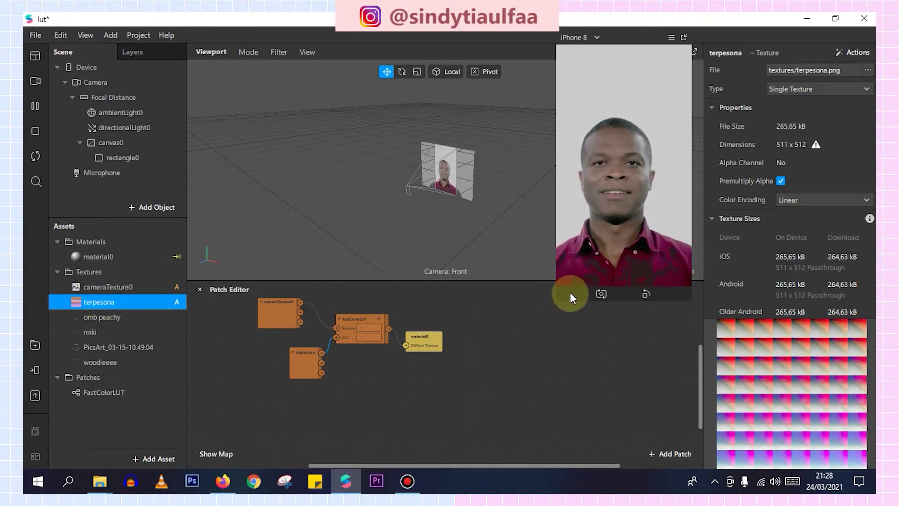
left_click(117, 113)
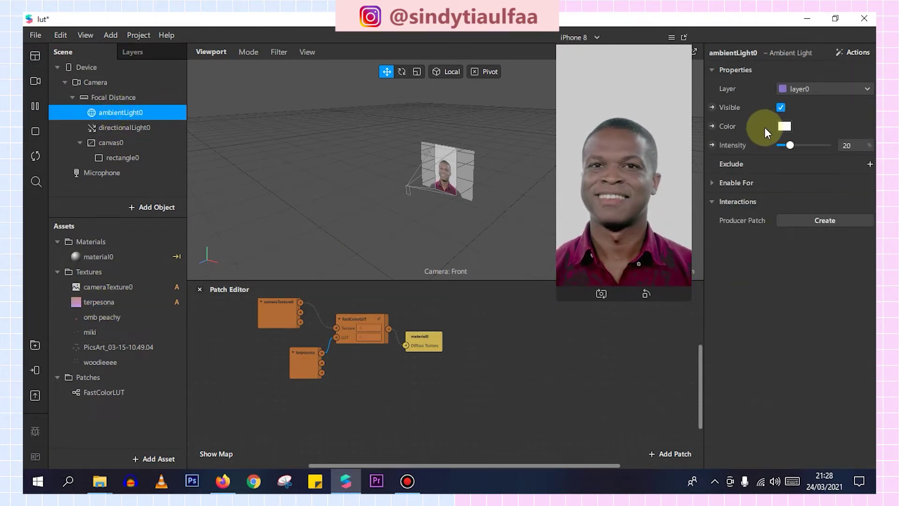
- Raise ambient light intensity to 36, set material0 opacity to 100, and add a face tracker
left_click(798, 145)
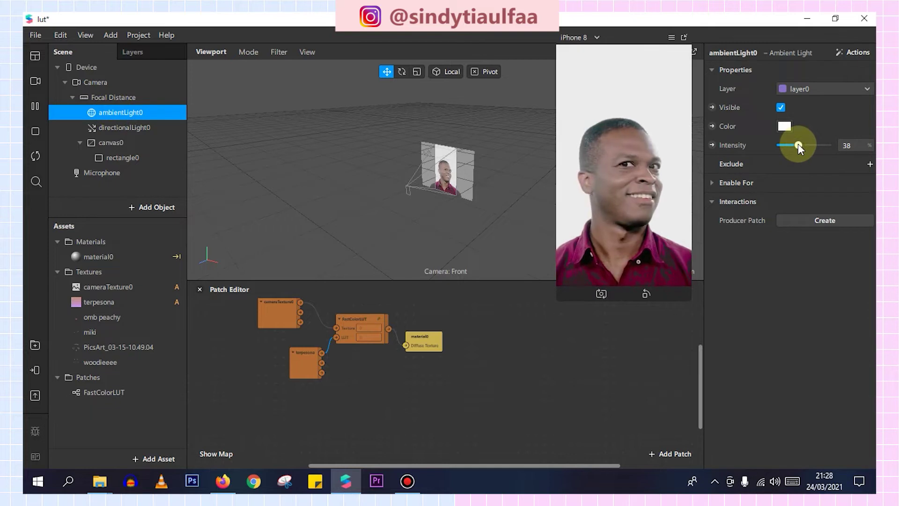
left_click(139, 256)
left_click_drag(816, 454, 838, 453)
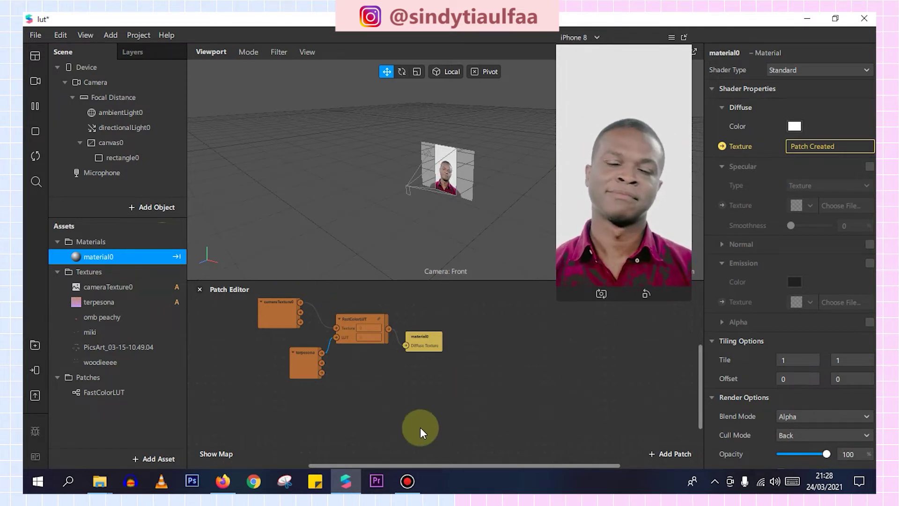
left_click(149, 206)
left_click(371, 430)
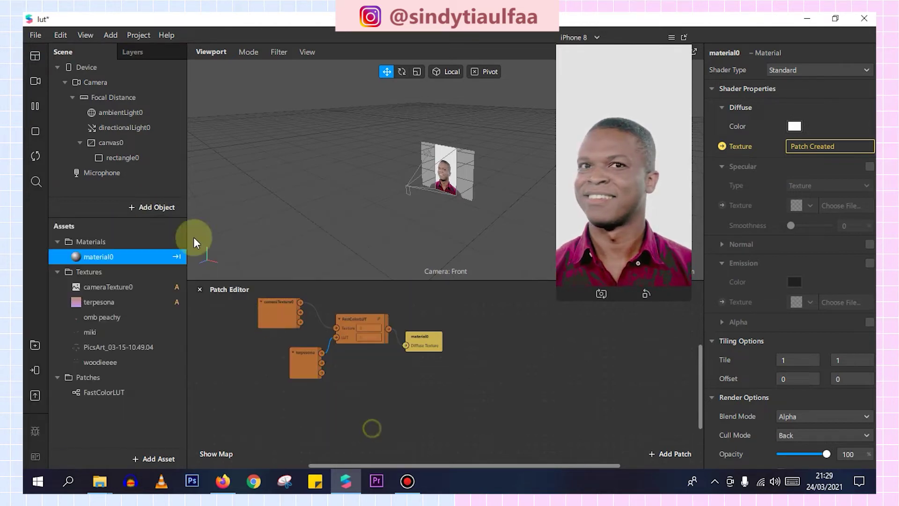
- Add faceMesh0 under faceTracker0 with a new material1 using the Retouching shader
right_click(144, 178)
mouse_move(172, 187)
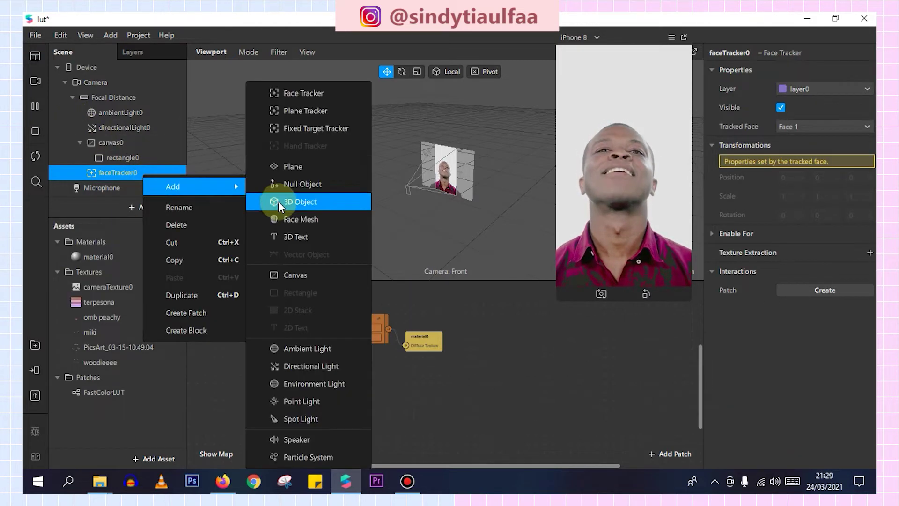
left_click(293, 219)
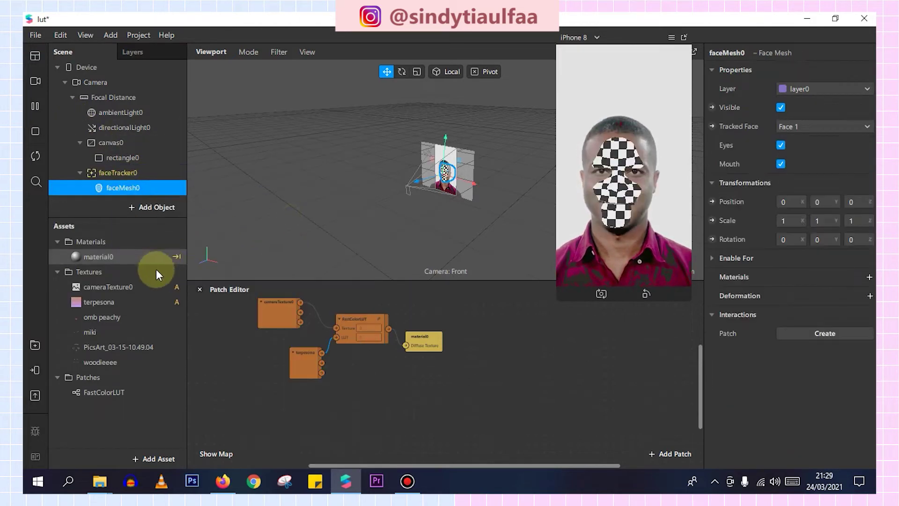
left_click(868, 277)
left_click(791, 314)
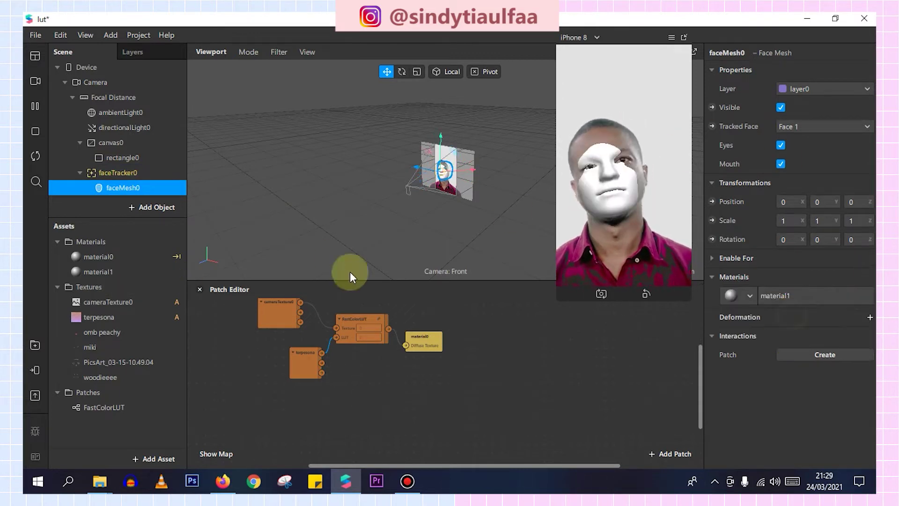
left_click(124, 272)
left_click(821, 71)
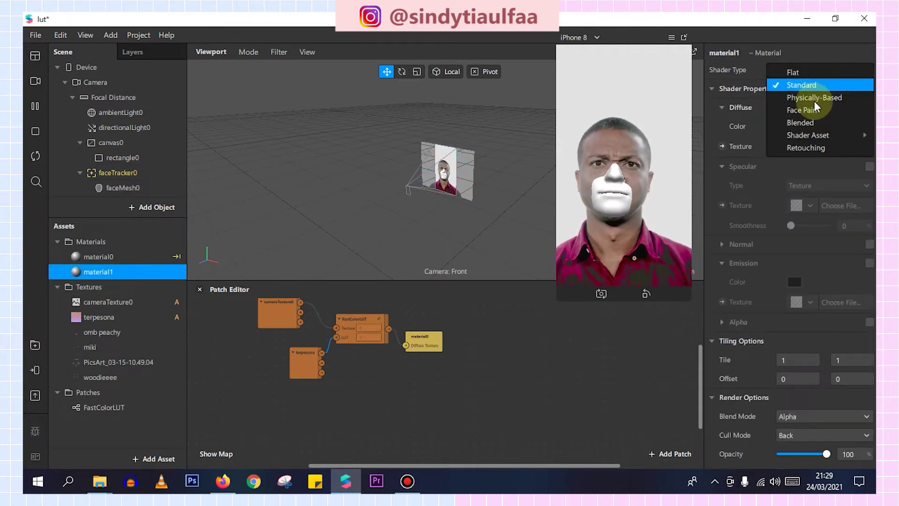
left_click(816, 147)
- Dock the phone preview into the viewport corner and enlarge it
left_click(681, 35)
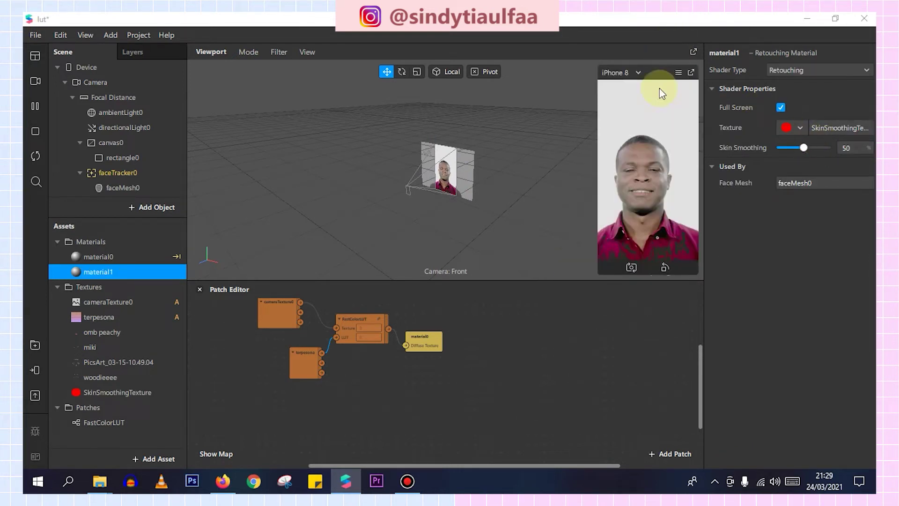
left_click(678, 72)
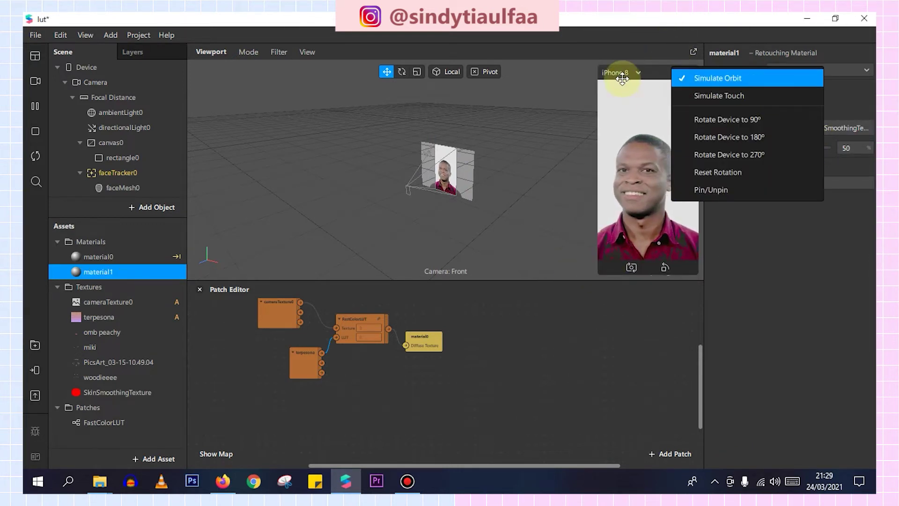
left_click(700, 75)
left_click_drag(700, 73, 688, 80)
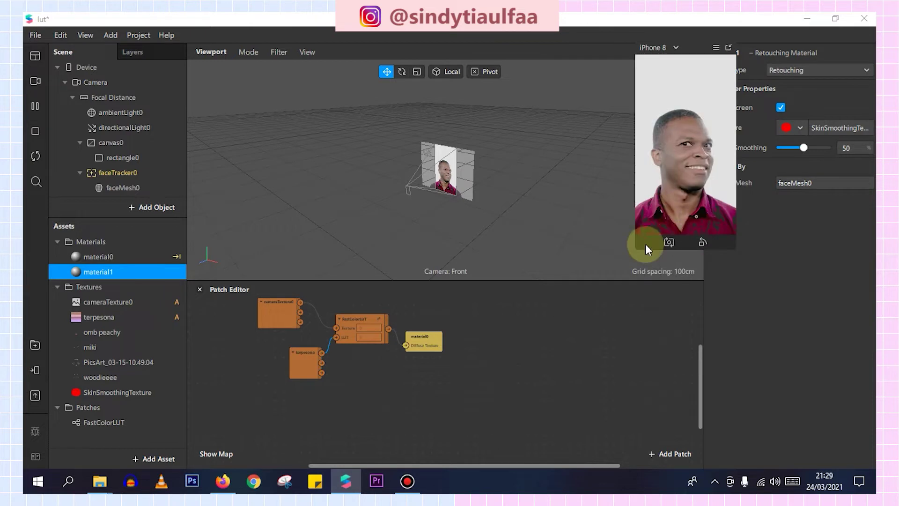
left_click(728, 48)
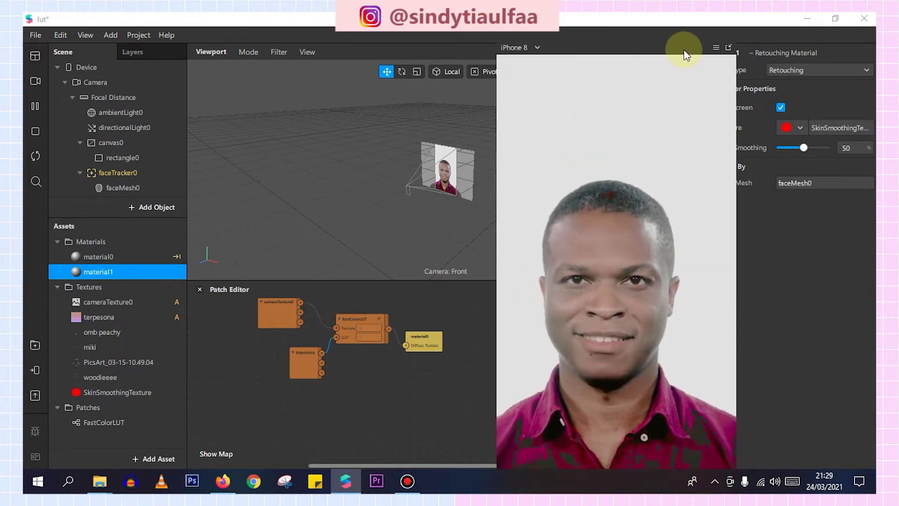
- Turn off Full Screen retouching, raise Skin Smoothing to 100, and re-dock the preview
left_click(780, 108)
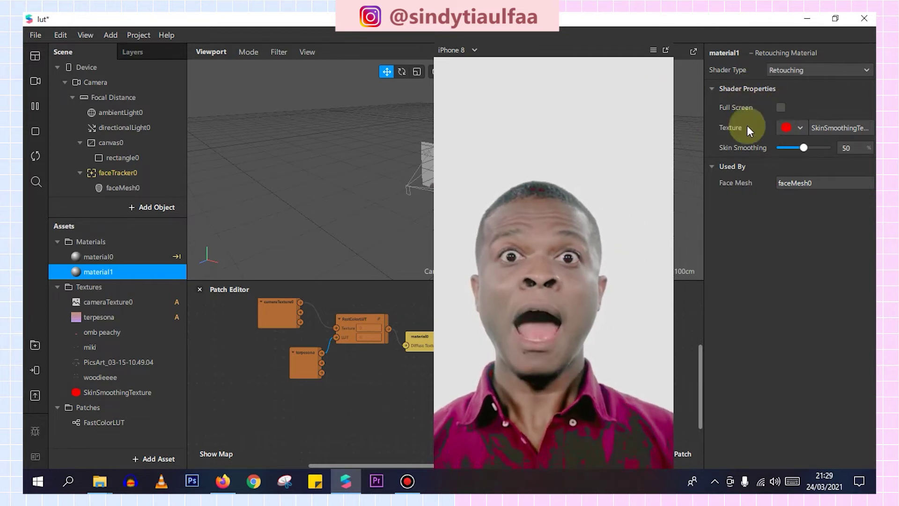
left_click(780, 107)
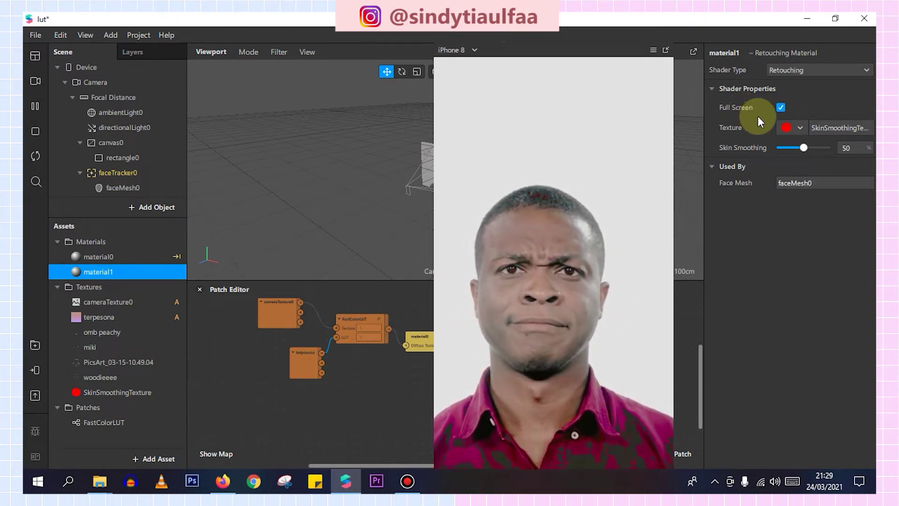
left_click(780, 107)
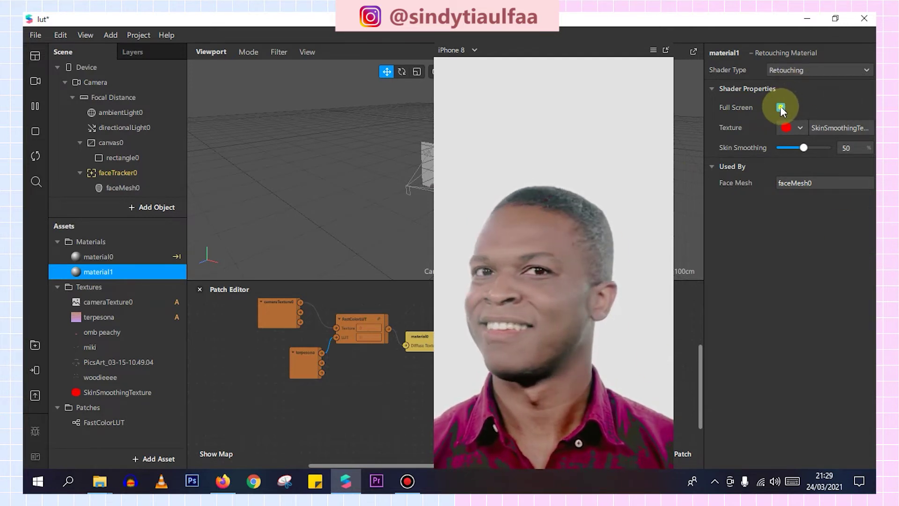
left_click(36, 106)
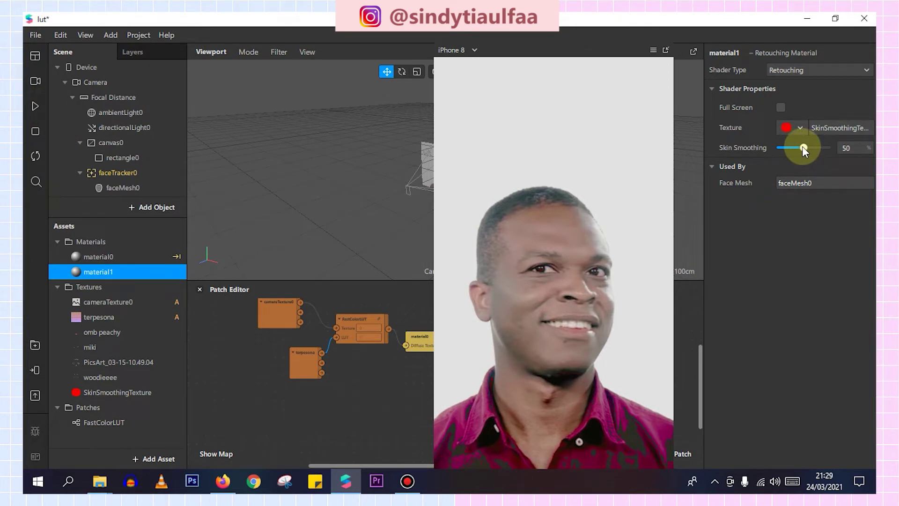
mouse_move(802, 146)
left_mouse_down()
mouse_move(831, 147)
mouse_move(875, 115)
left_mouse_up()
left_click(840, 144)
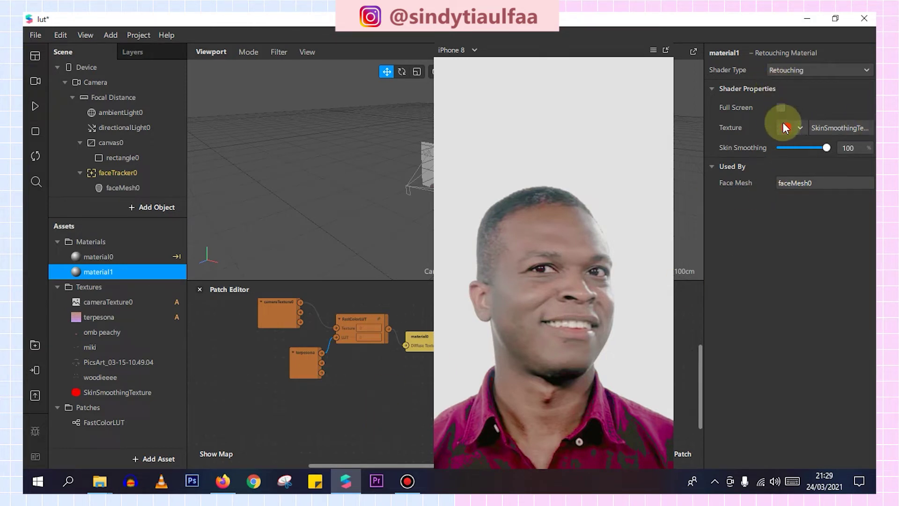
left_click(667, 51)
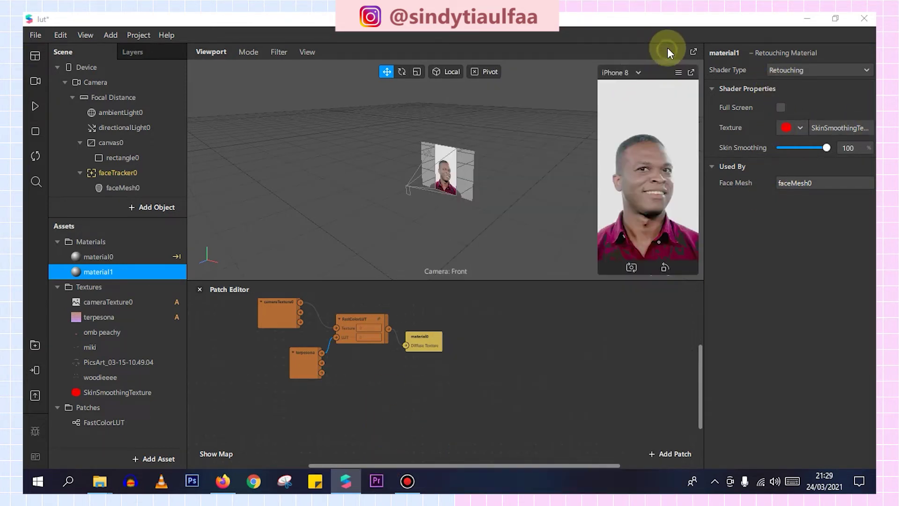
- Add faceMesh1 under faceTracker0 and give it a new material2
right_click(119, 173)
mouse_move(204, 186)
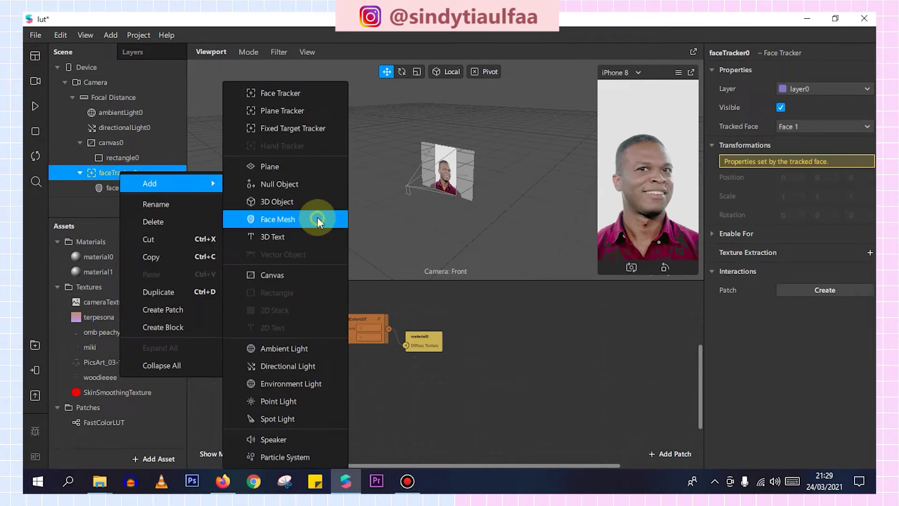
left_click(316, 217)
left_click(868, 277)
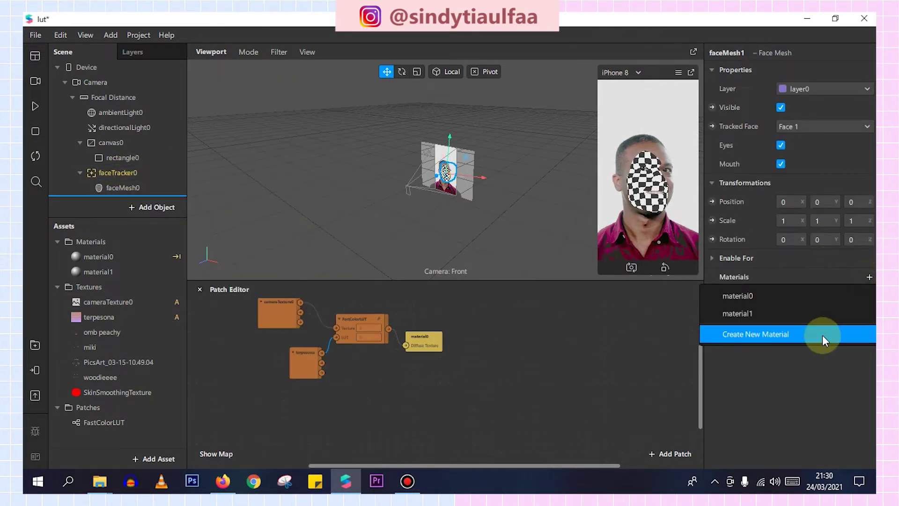
left_click(795, 334)
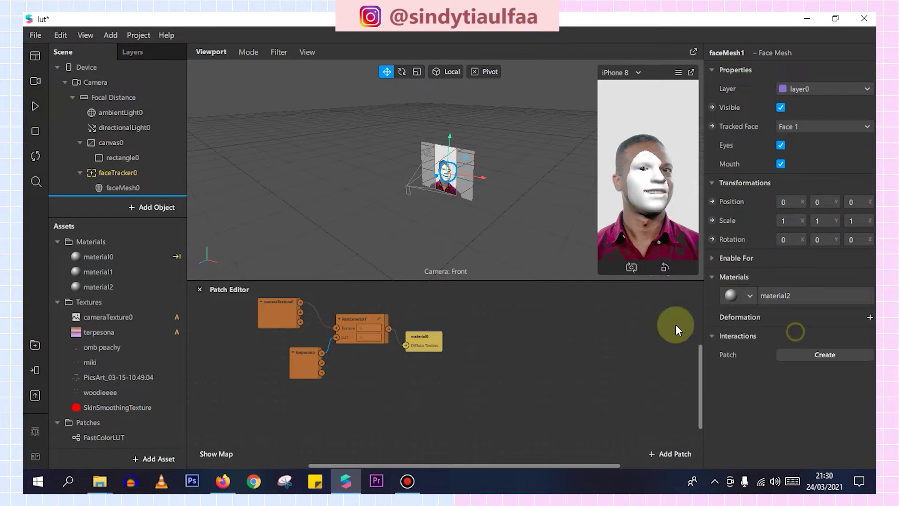
- Make material2 a Flat shader with depth writing off and the miki texture
left_click(121, 286)
left_click(796, 69)
left_click(779, 68)
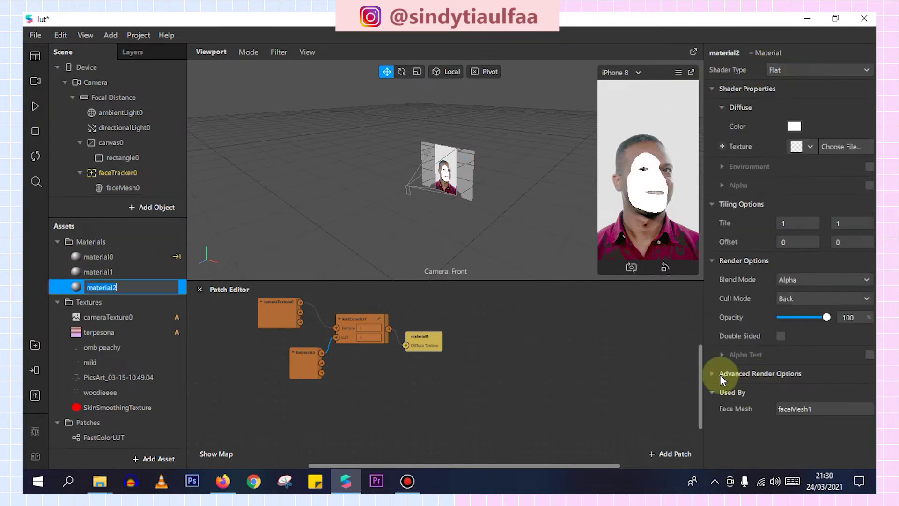
left_click(713, 375)
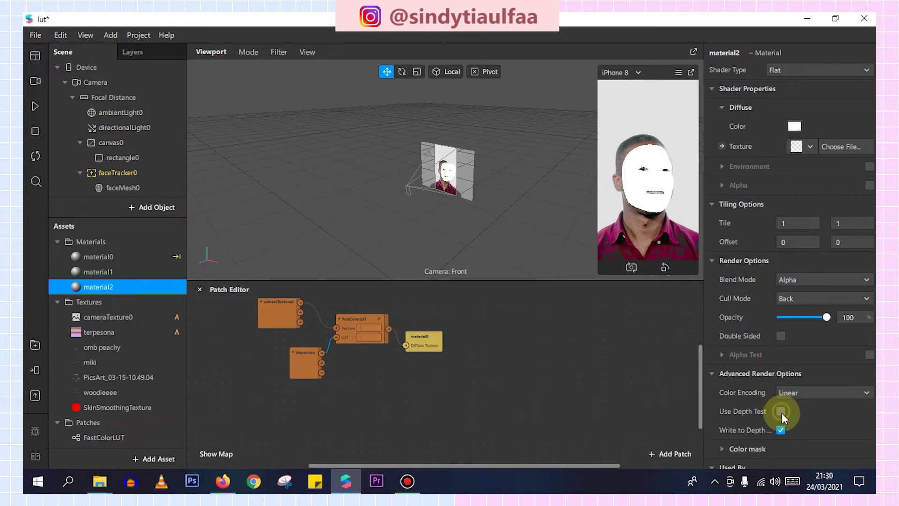
left_click(781, 431)
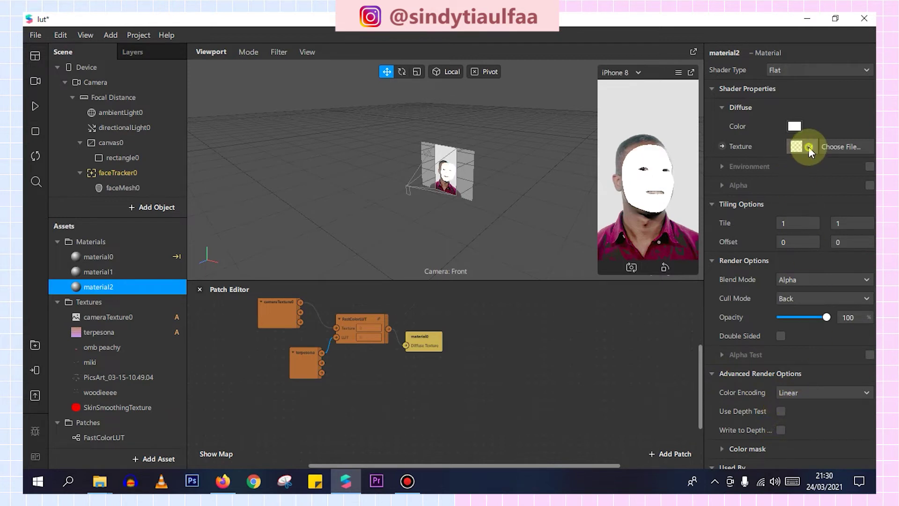
left_click(810, 148)
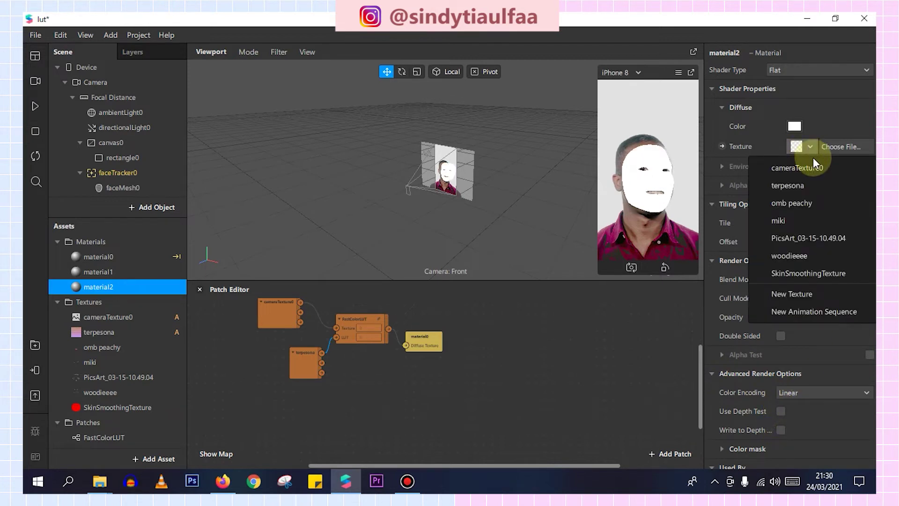
left_click(796, 224)
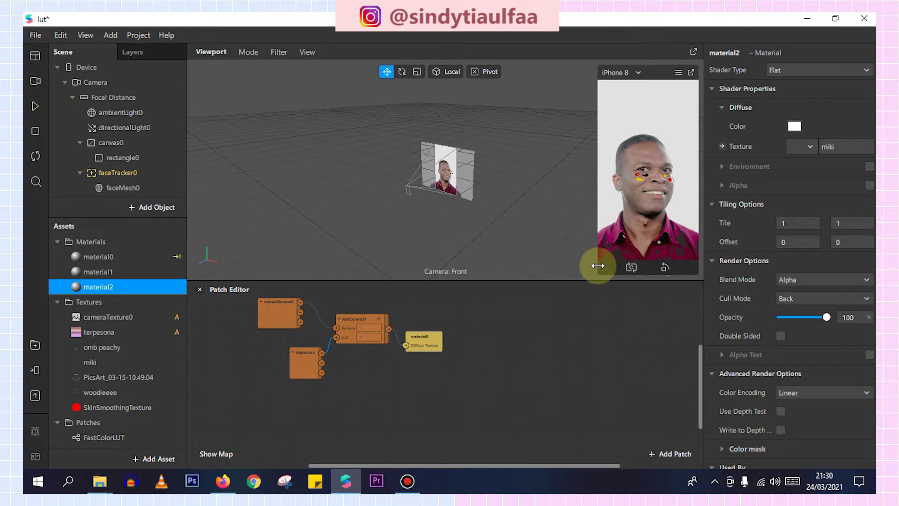
- Float and enlarge the phone preview, then play and pause it to check the cheek stickers
left_click(692, 74)
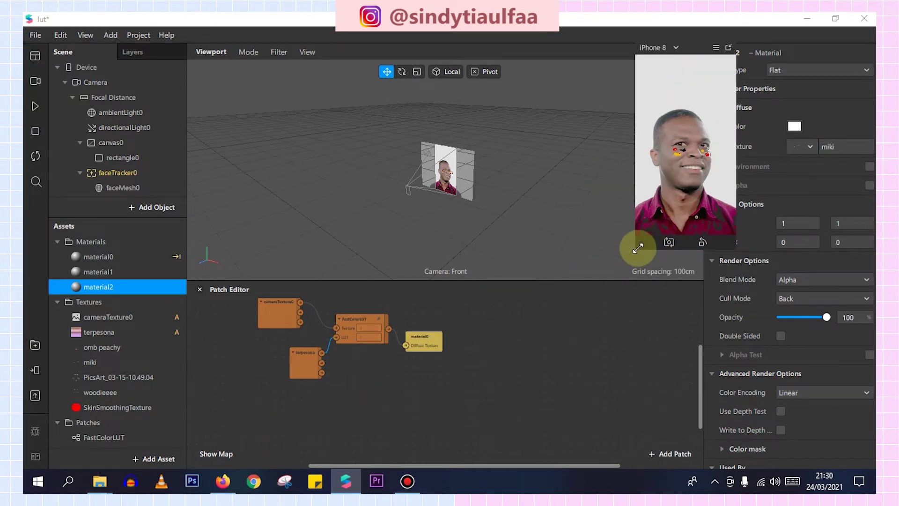
left_click(638, 248)
left_click_drag(682, 51, 638, 60)
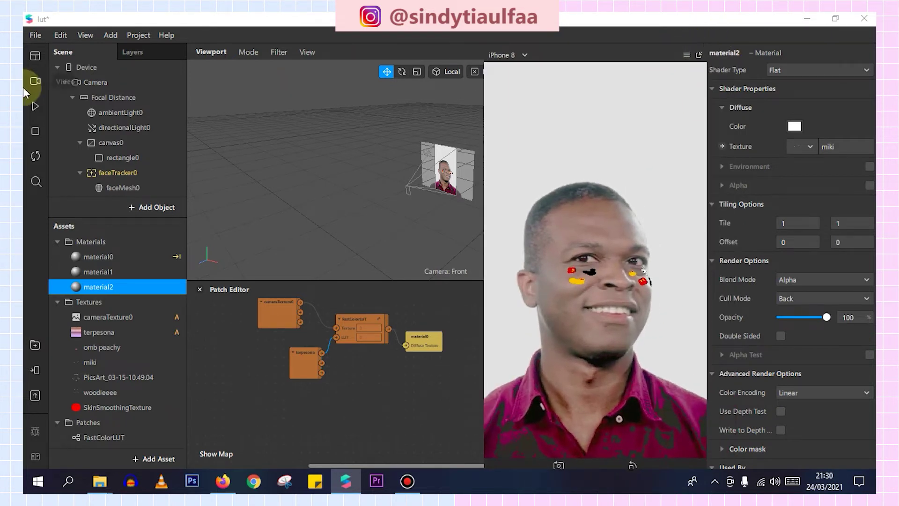
left_click(36, 108)
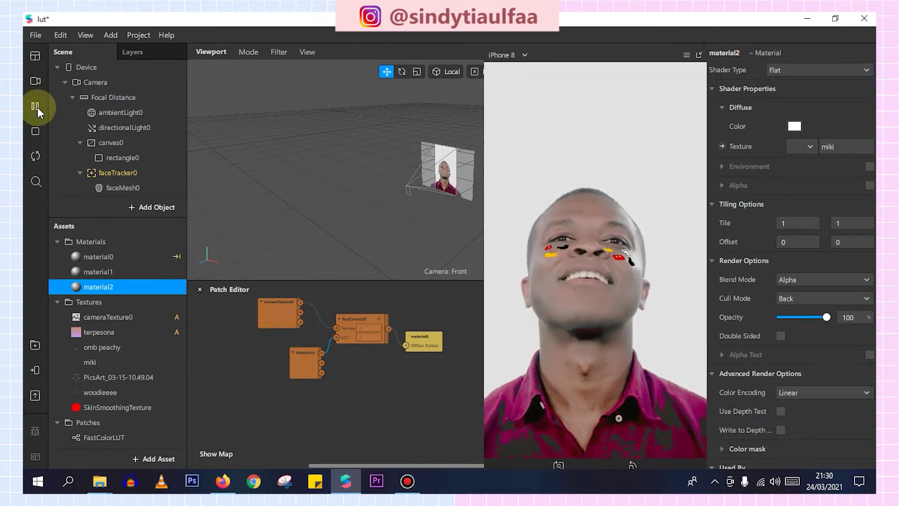
left_click(36, 107)
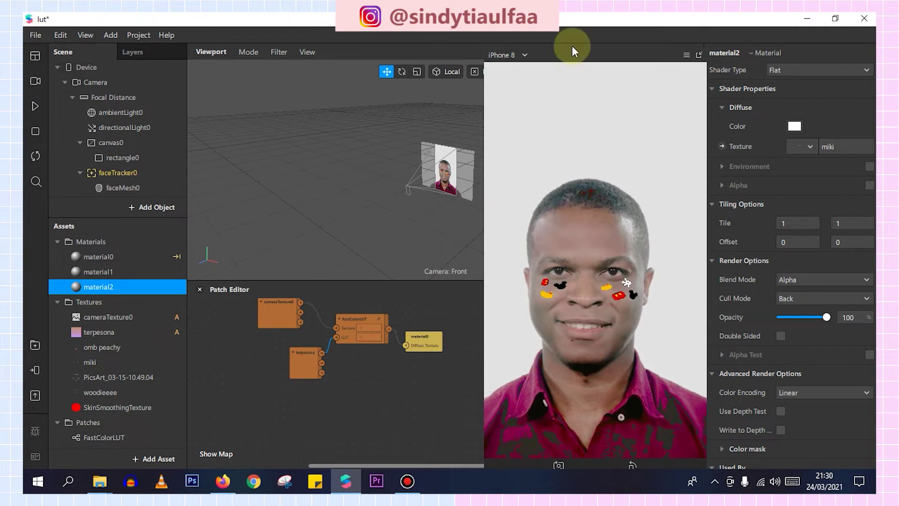
scroll(122, 178, "down", 1)
left_click(123, 177)
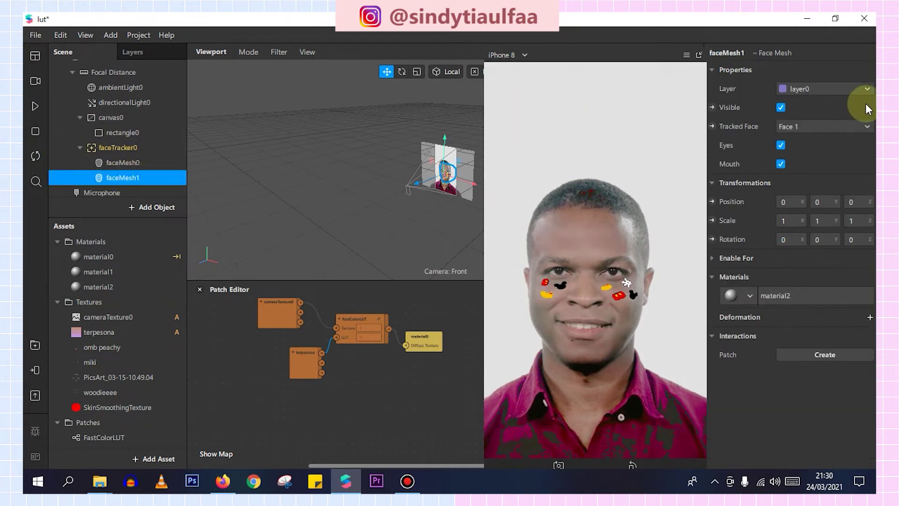
- Hide faceMesh1, then add faceMesh2 under faceTracker0 with a new material3
left_click(781, 108)
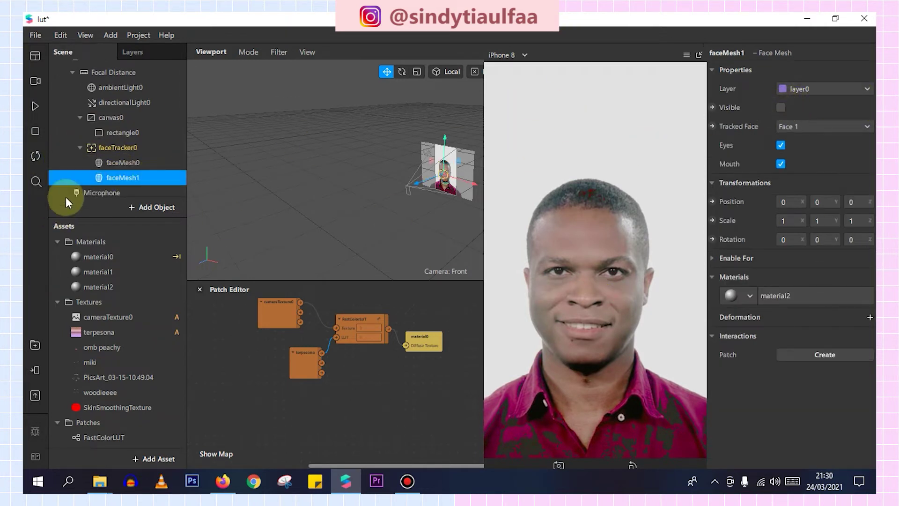
right_click(134, 147)
mouse_move(220, 157)
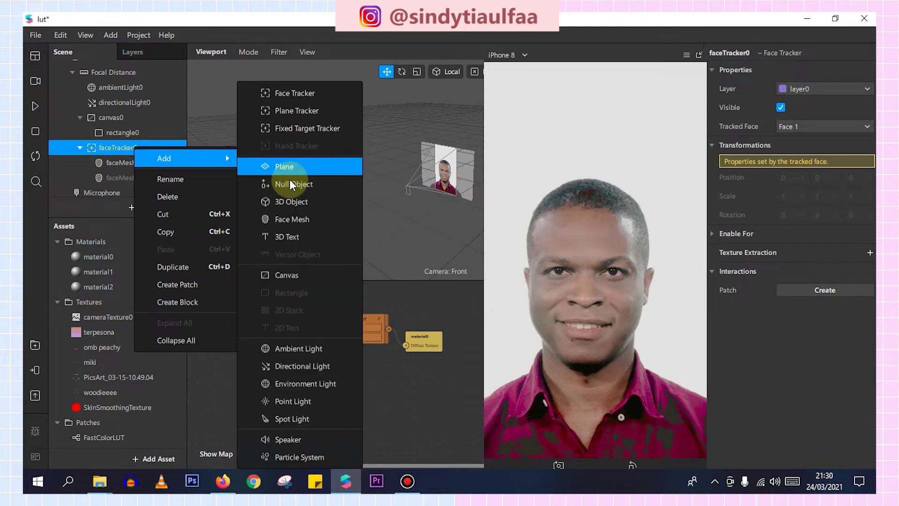
left_click(319, 219)
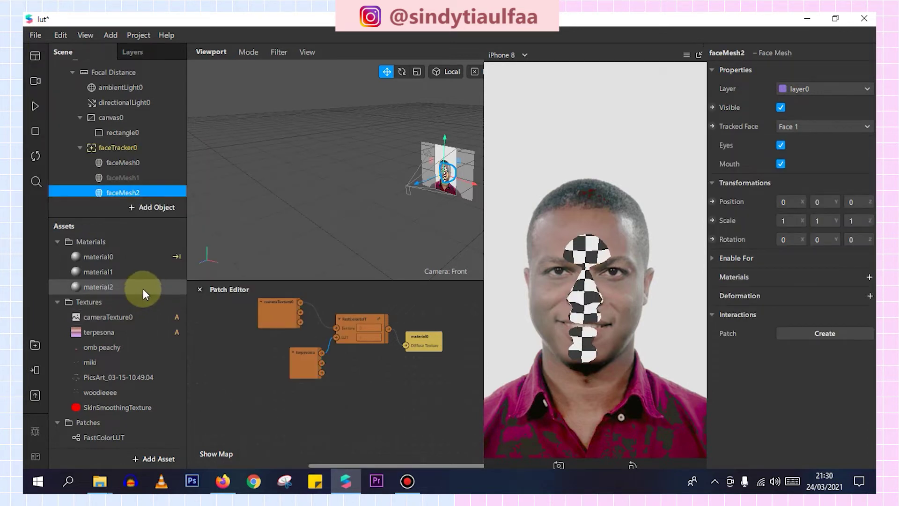
left_click(868, 277)
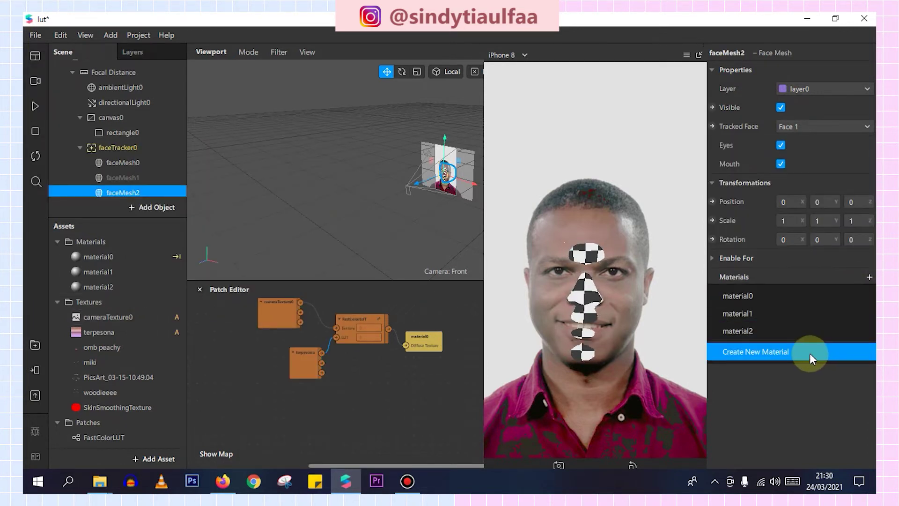
left_click(810, 359)
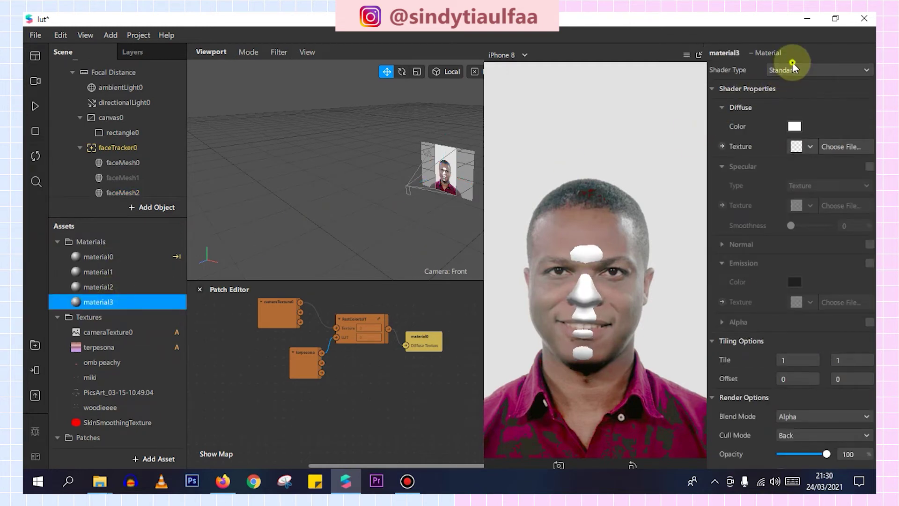
- Make material3 Flat with depth test and depth write off and the woodieeee texture
left_click(802, 69)
left_click(815, 72)
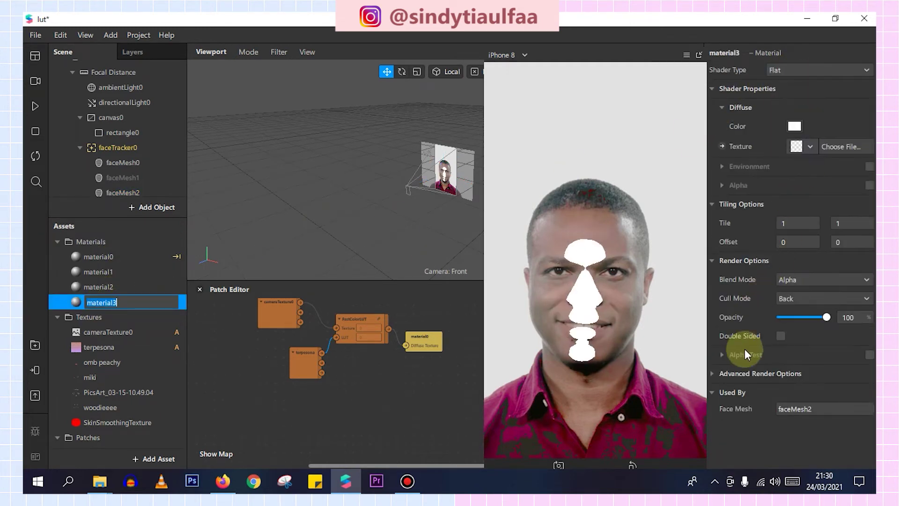
left_click(712, 373)
left_click(780, 410)
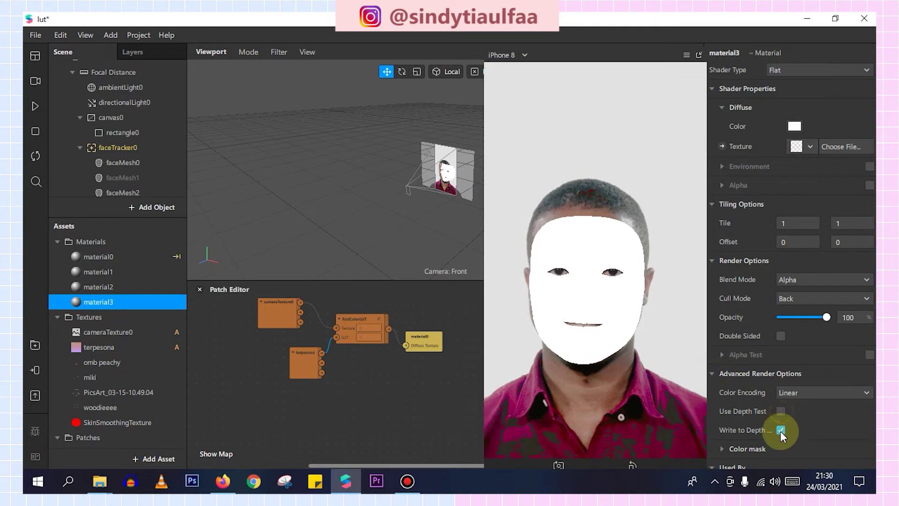
left_click(781, 429)
left_click(798, 148)
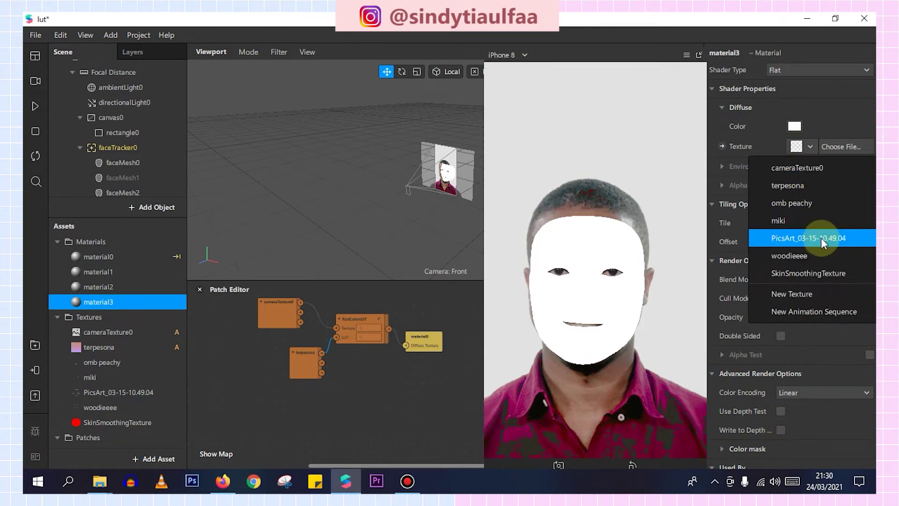
left_click(816, 258)
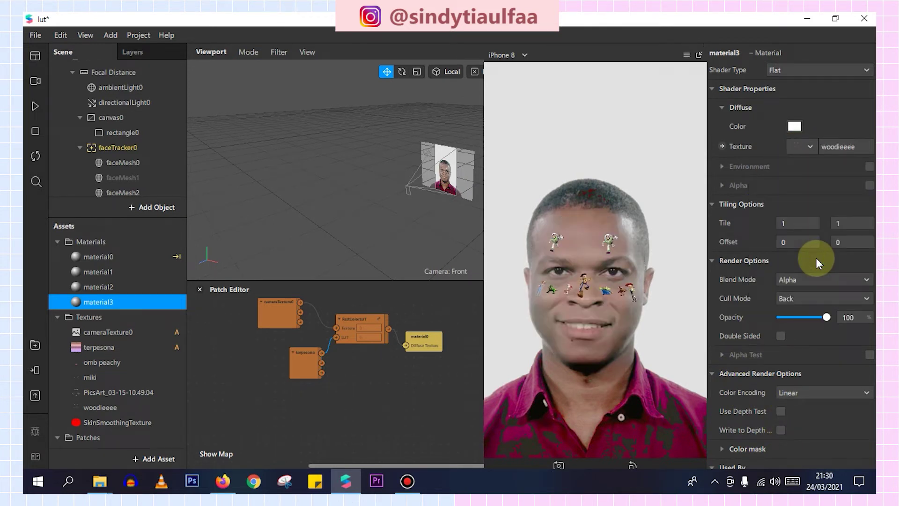
- Hide faceMesh2 by unchecking its Visible box
scroll(154, 185, "down", 1)
left_click(149, 174)
left_click(781, 107)
- Add faceMesh3 under faceTracker0 and create a new material4 for it
right_click(139, 125)
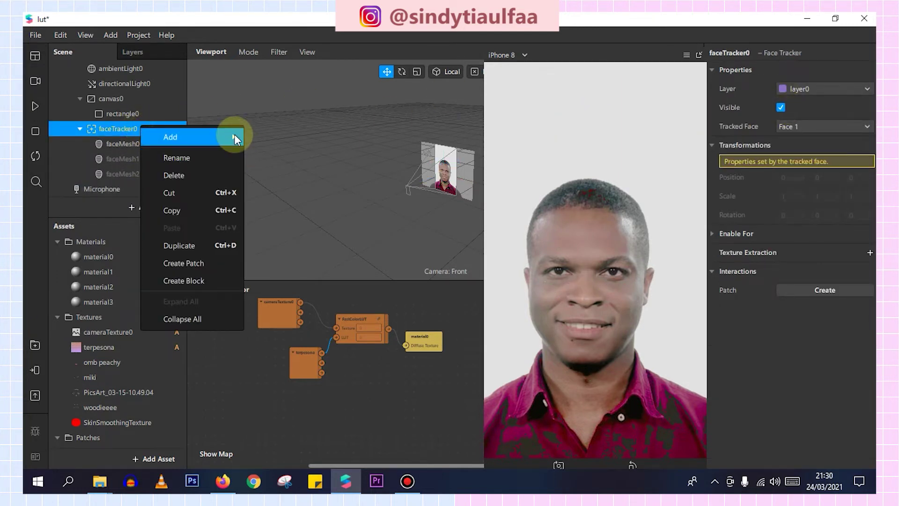
mouse_move(236, 139)
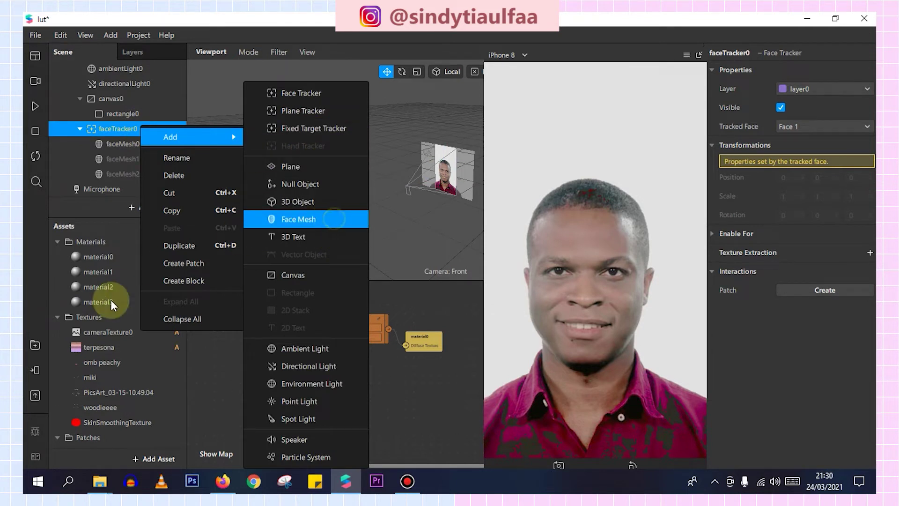
left_click(334, 218)
double_click(100, 302)
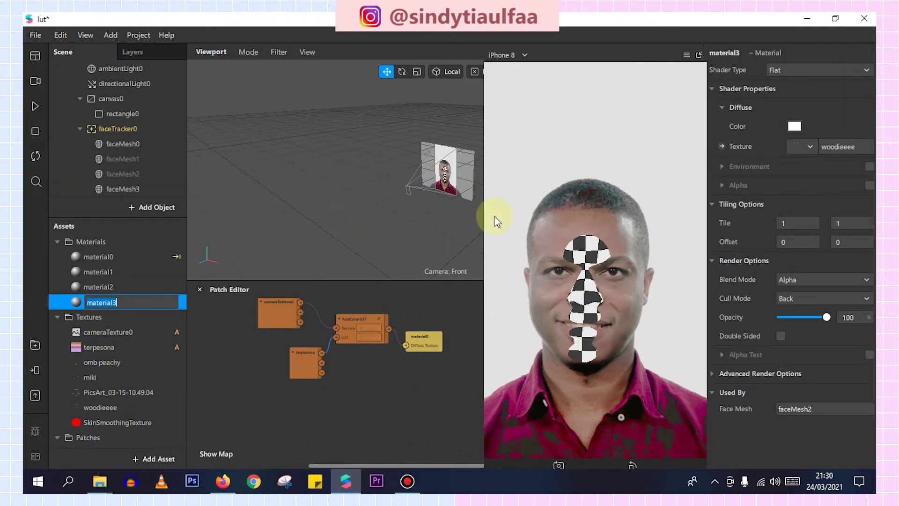
scroll(129, 185, "down", 1)
left_click(123, 174)
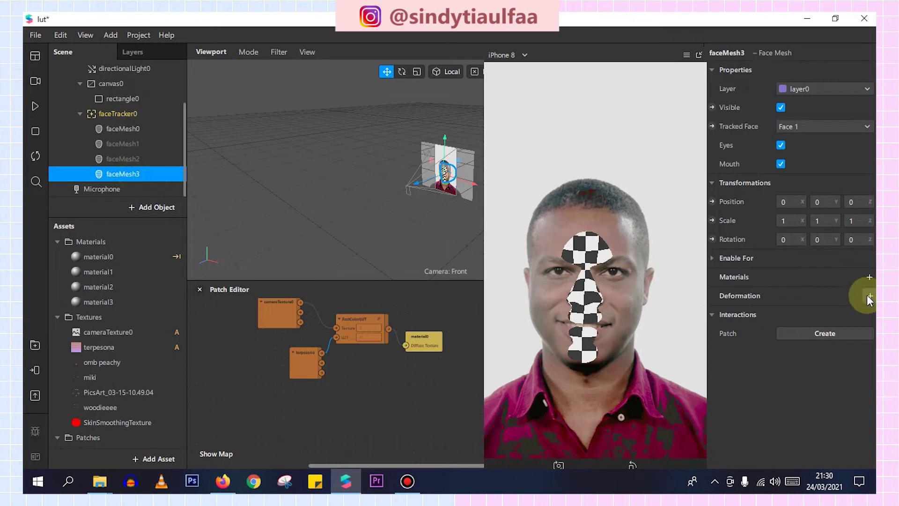
left_click(869, 277)
left_click(785, 368)
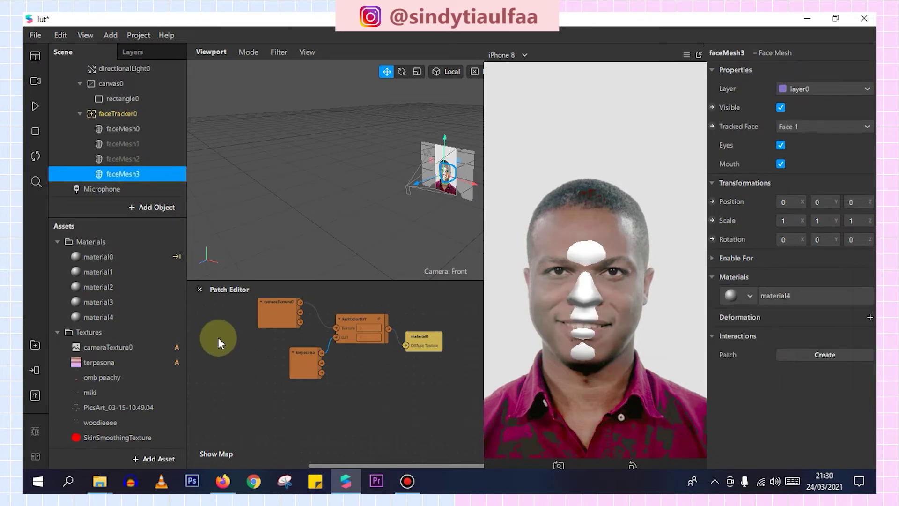
- Make material4 Flat with depth test off and the PicsArt_03-15-10.49.04 texture
left_click(153, 320)
left_click(824, 70)
left_click(824, 82)
left_click(817, 71)
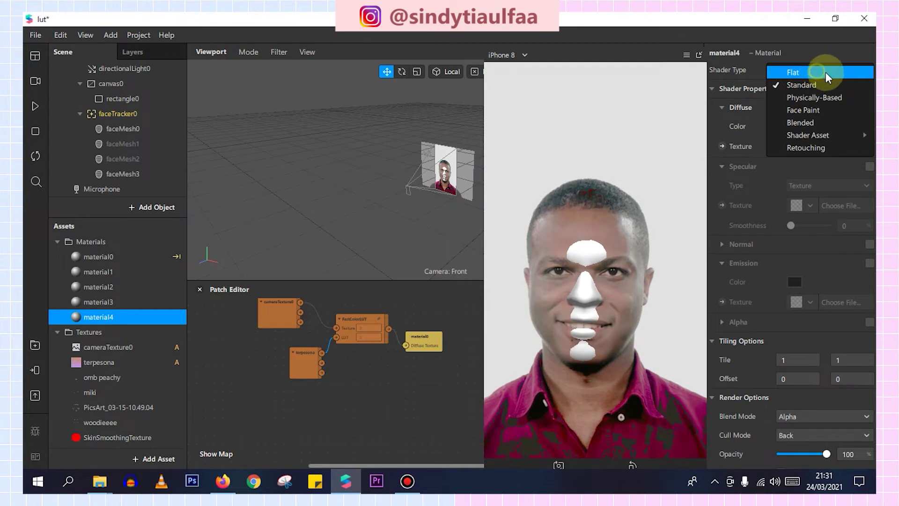
left_click(824, 72)
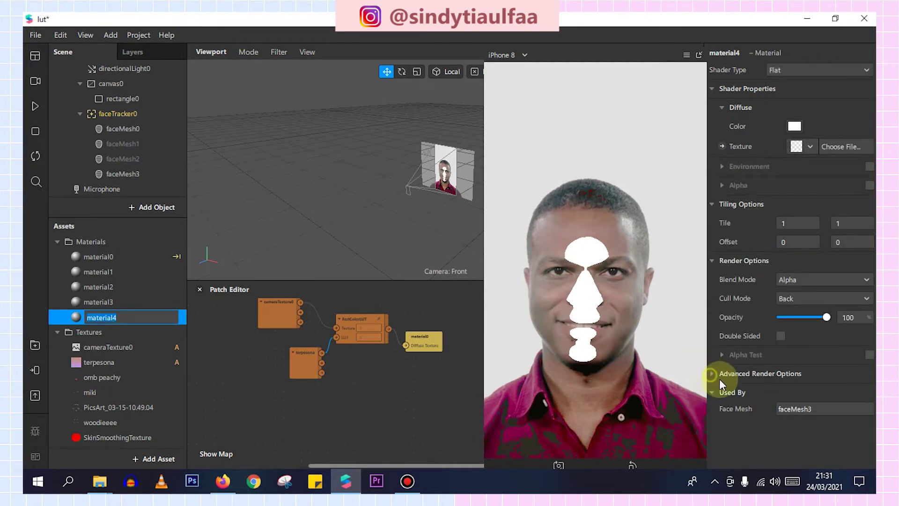
left_click(719, 374)
left_click(781, 410)
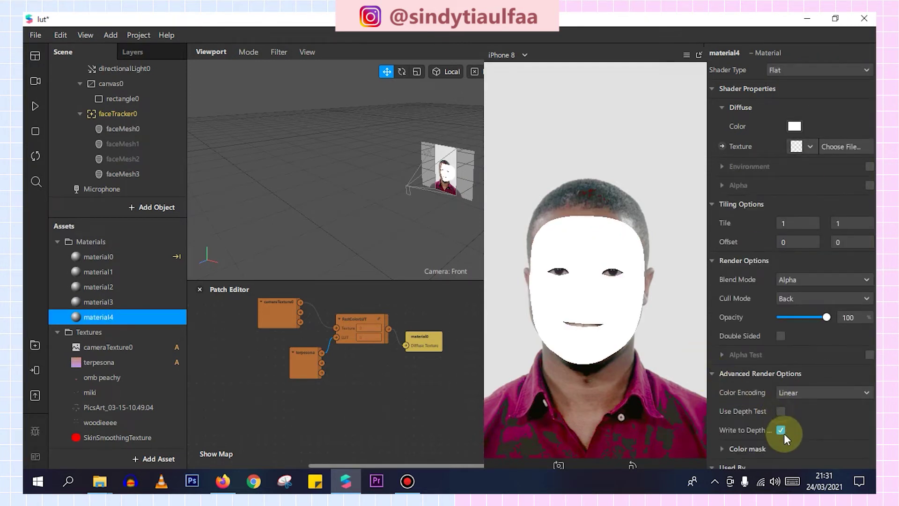
left_click(806, 146)
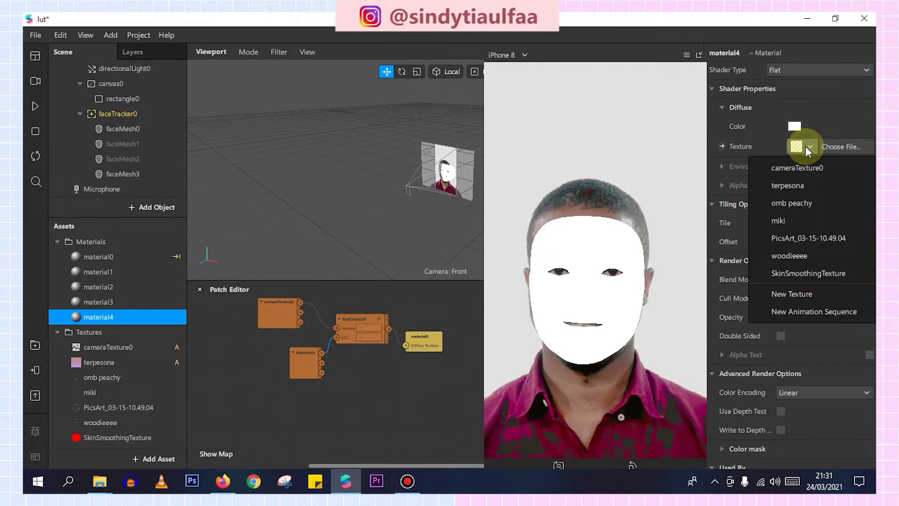
left_click(827, 238)
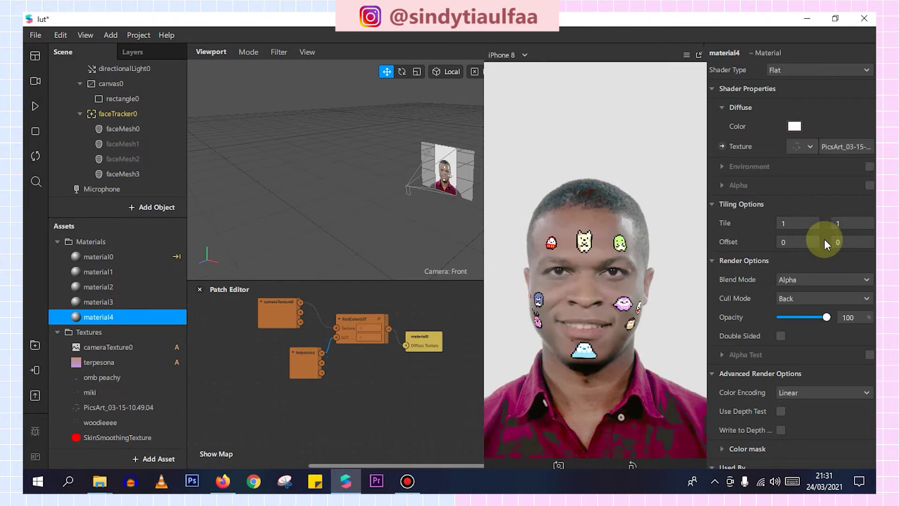
- Play and stop the preview to check the pixel stickers covering the face
left_click(36, 107)
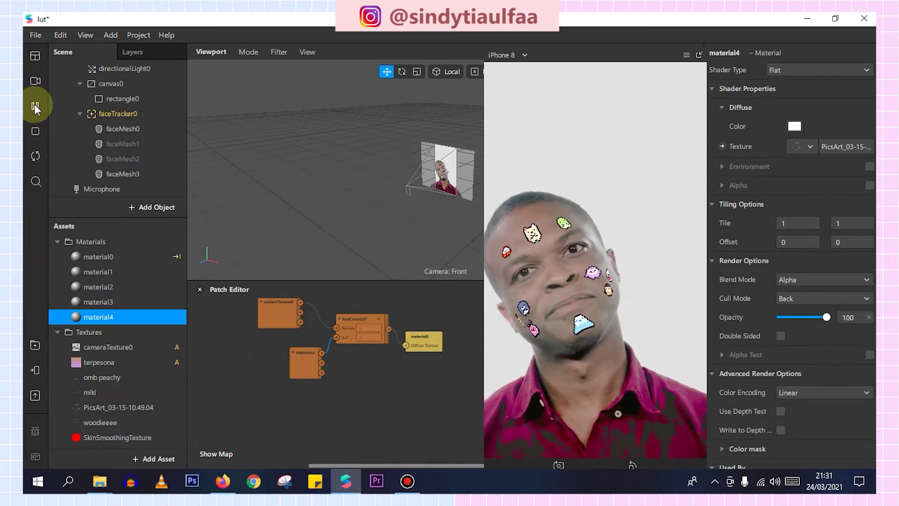
left_click(35, 107)
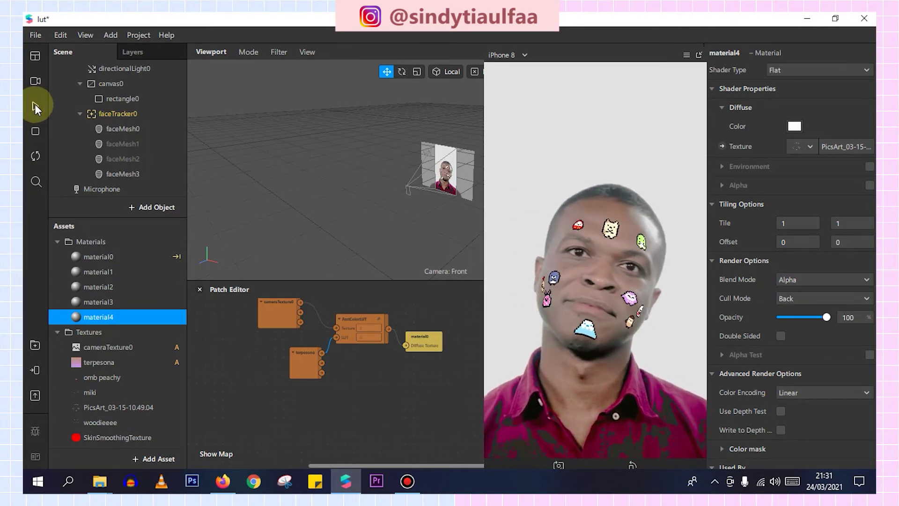
left_click(122, 114)
right_click(122, 114)
- Add faceMesh4 under faceTracker0 with a new material5
mouse_move(165, 127)
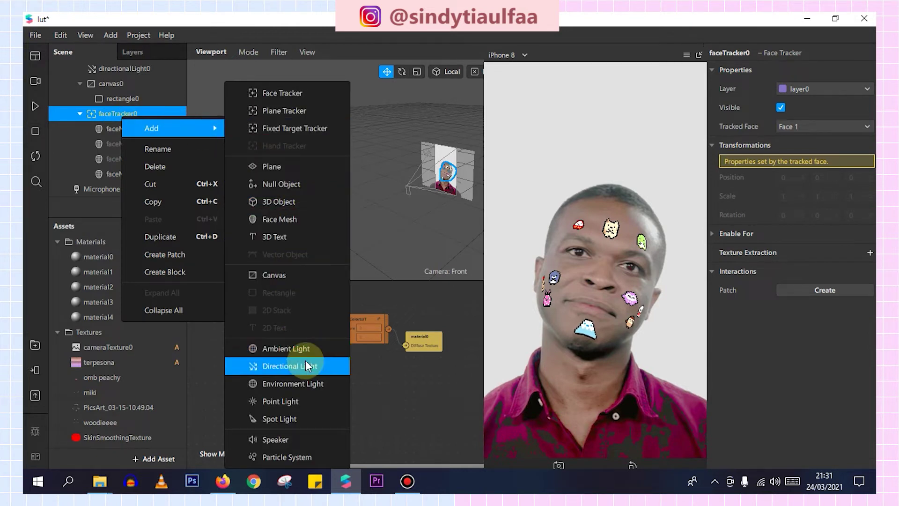
left_click(299, 221)
left_click(871, 276)
left_click(769, 382)
left_click(96, 332)
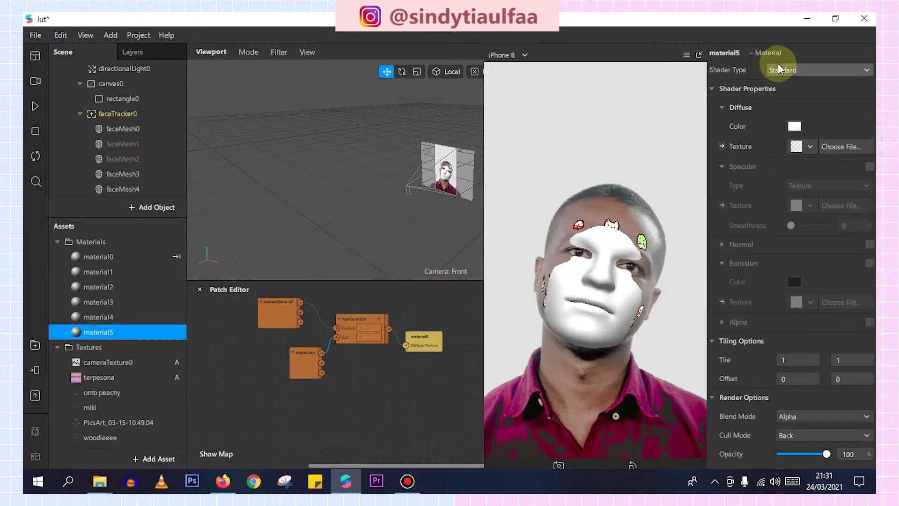
- Make material5 Flat with depth test and depth write off and the omb peachy texture
left_click(799, 65)
left_click(812, 71)
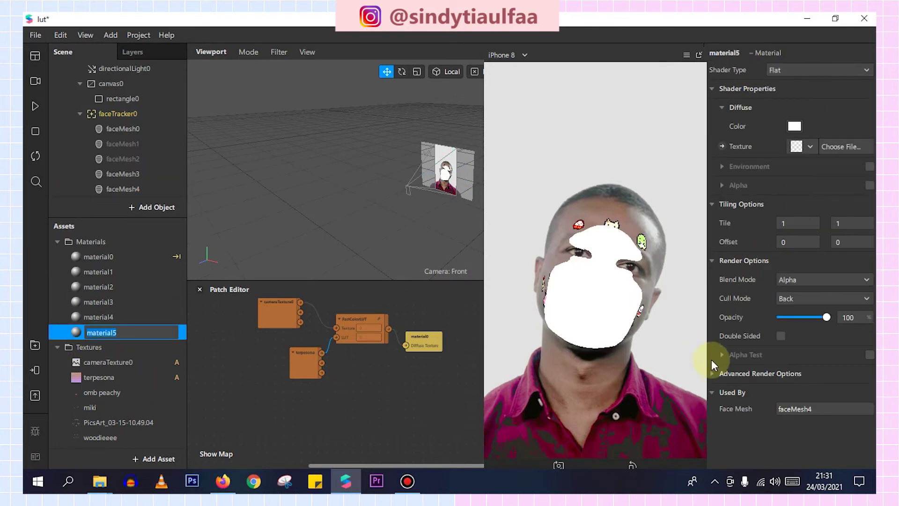
left_click(710, 373)
left_click(780, 410)
left_click(780, 430)
left_click(810, 146)
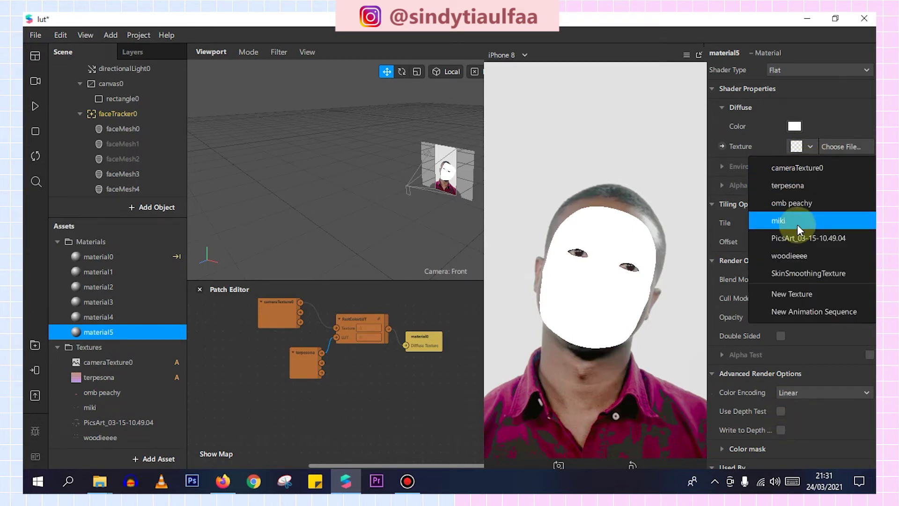
left_click(791, 203)
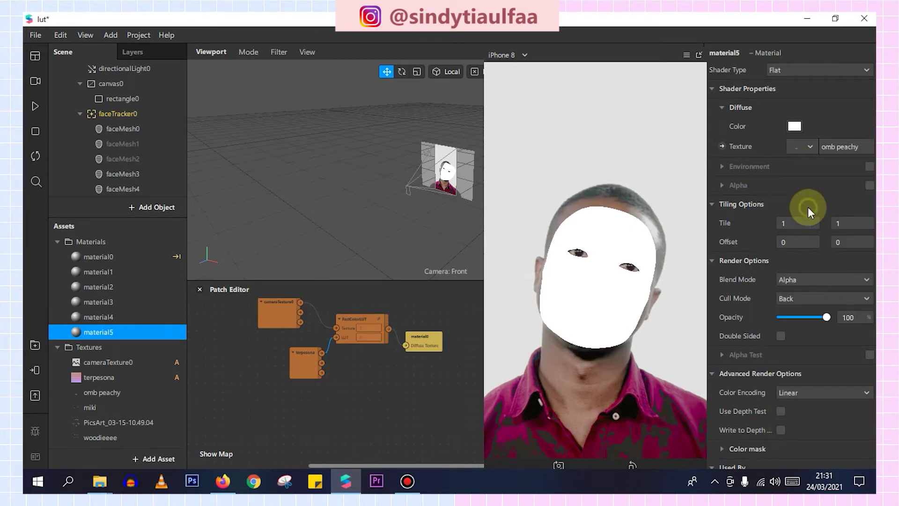
- Set material5's blend mode to Multiply and opacity to 23, then play the preview
left_click(814, 281)
left_click(820, 335)
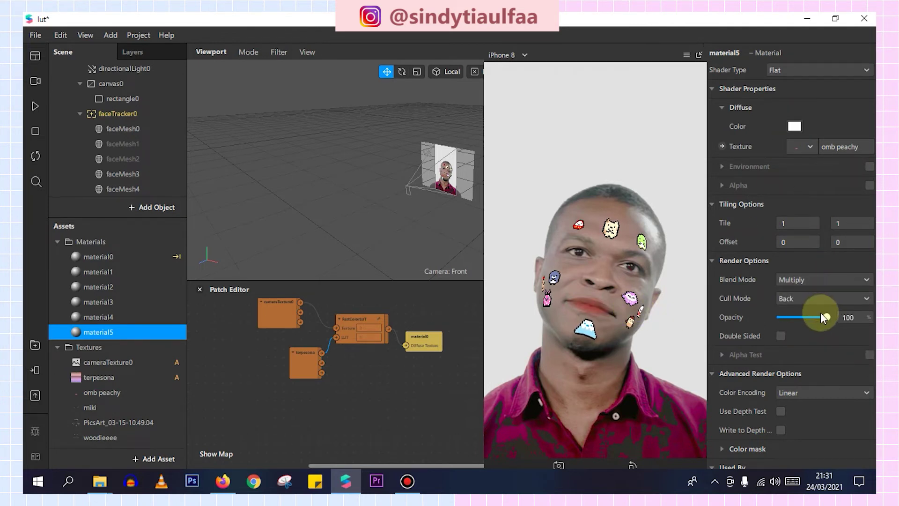
left_click_drag(820, 315, 791, 320)
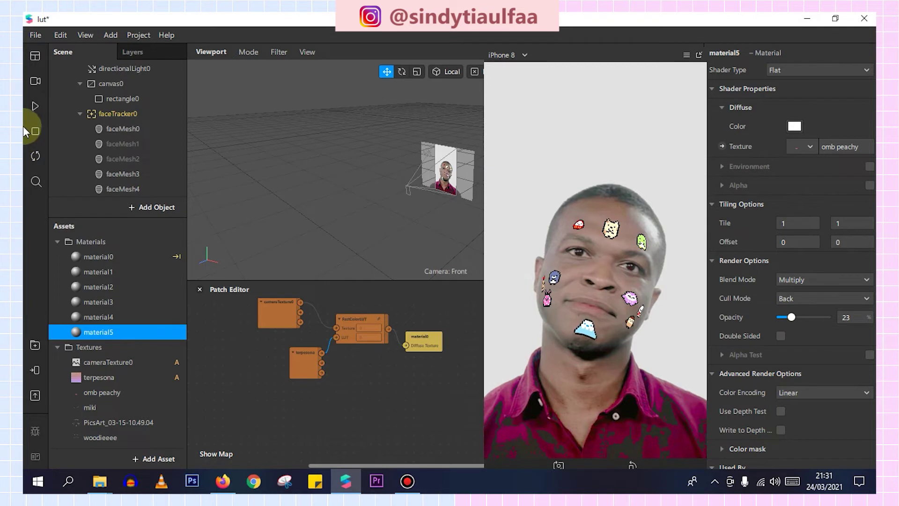
left_click(36, 110)
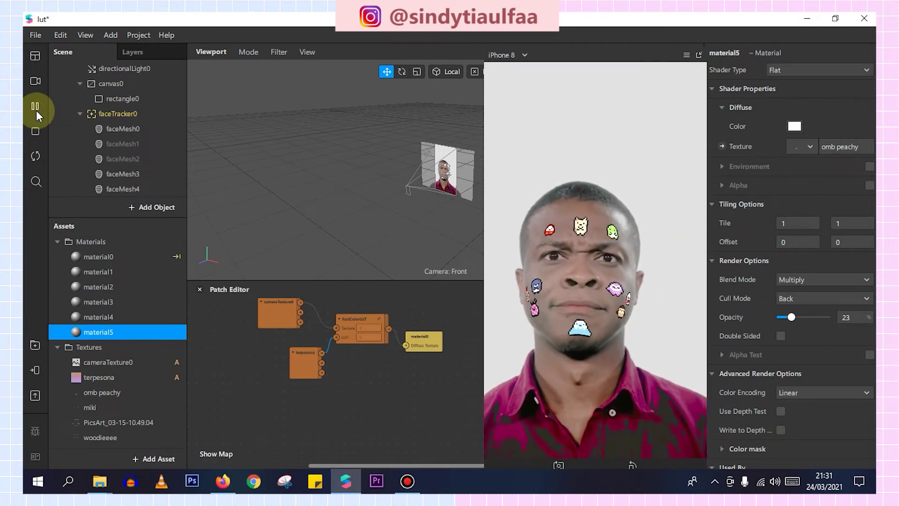
- Change a setting on the textures from terpesona to SkinSmoothingTexture, then select cameraTexture0
scroll(94, 410, "down", 2)
left_click(96, 412)
left_click(108, 335, "shift")
left_click(780, 357)
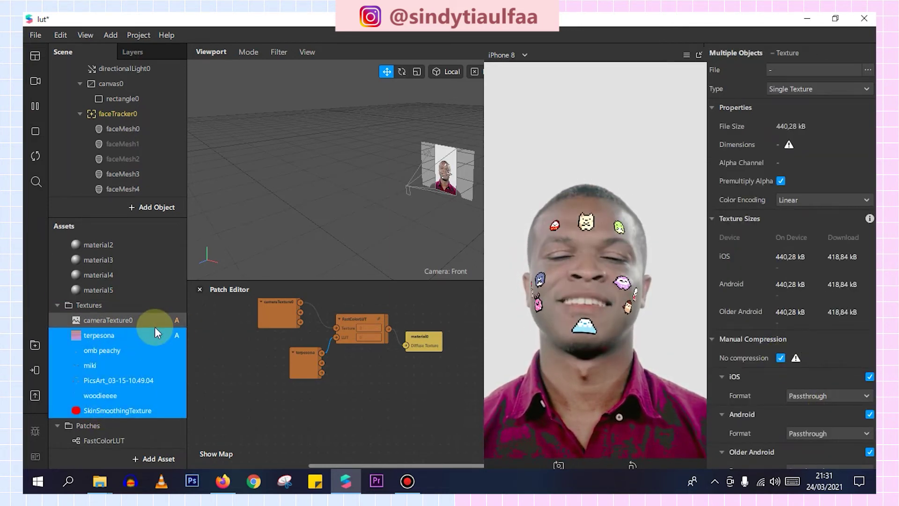
left_click(154, 326)
scroll(339, 441, "down", 3)
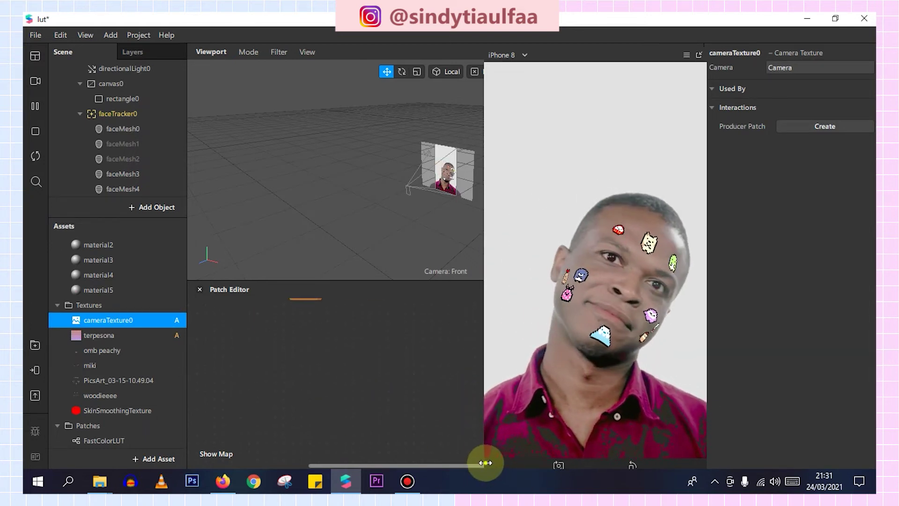
- Add a Screen Tap patch to the graph and wire it into a new Counter patch
right_click(282, 364)
type("screen")
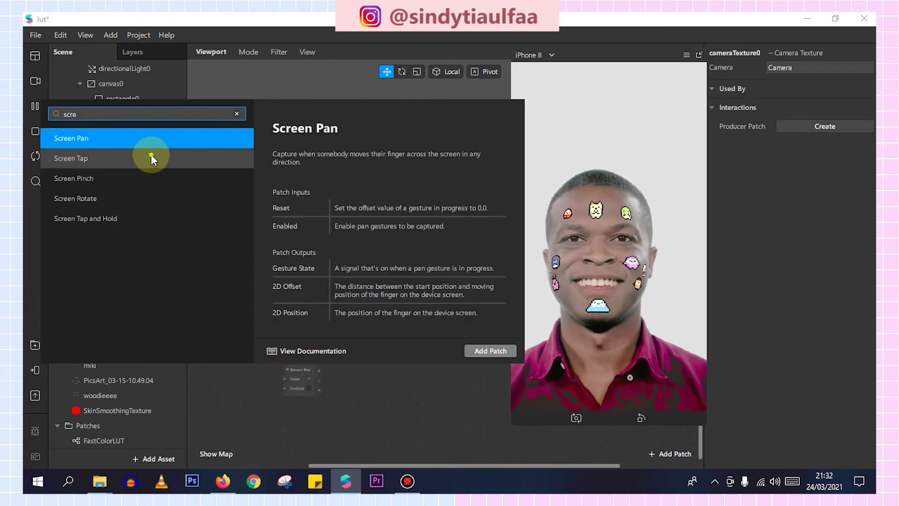
double_click(151, 154)
left_click_drag(319, 370, 347, 358)
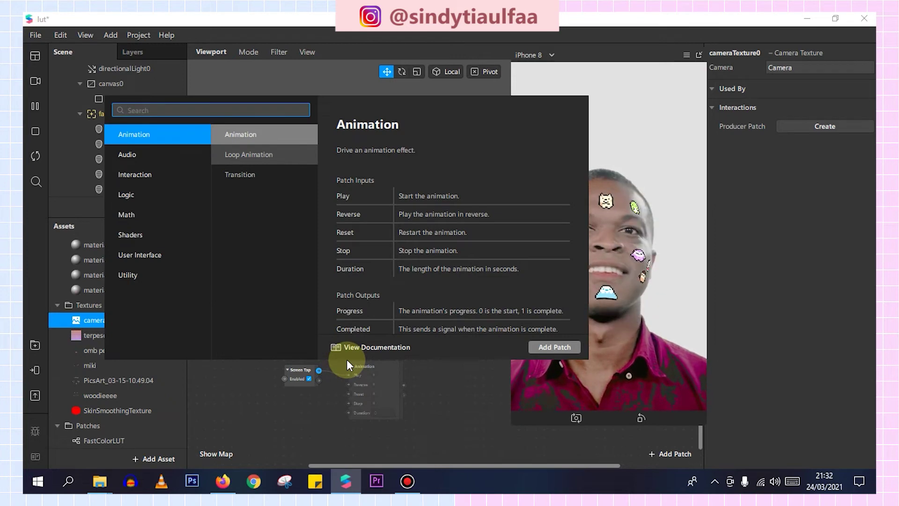
type("cou")
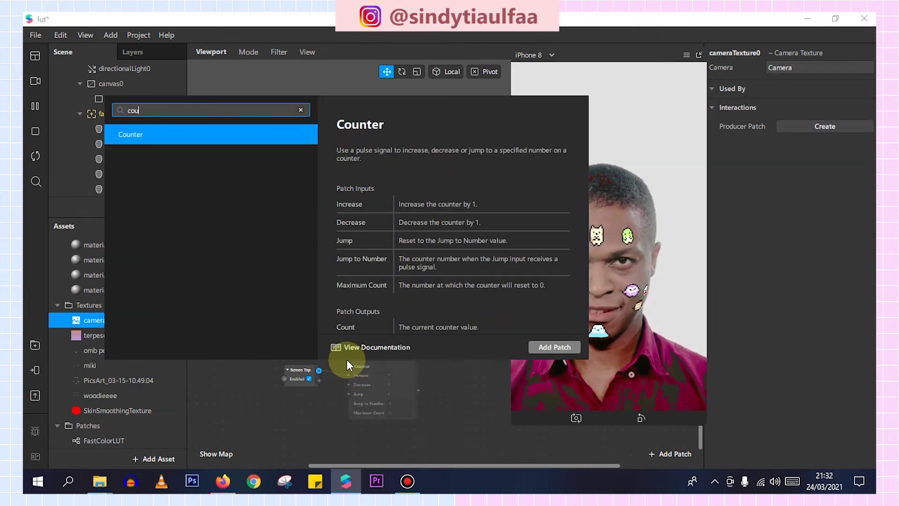
type("nt")
double_click(178, 135)
- Chain an Equals Exactly patch from the Counter's output and shift the three patches left
left_click_drag(418, 390, 442, 374)
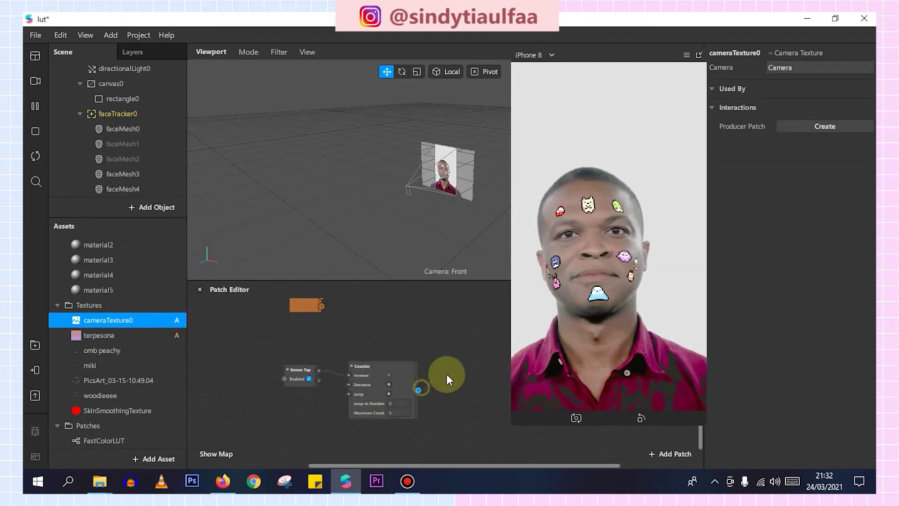
type("eq")
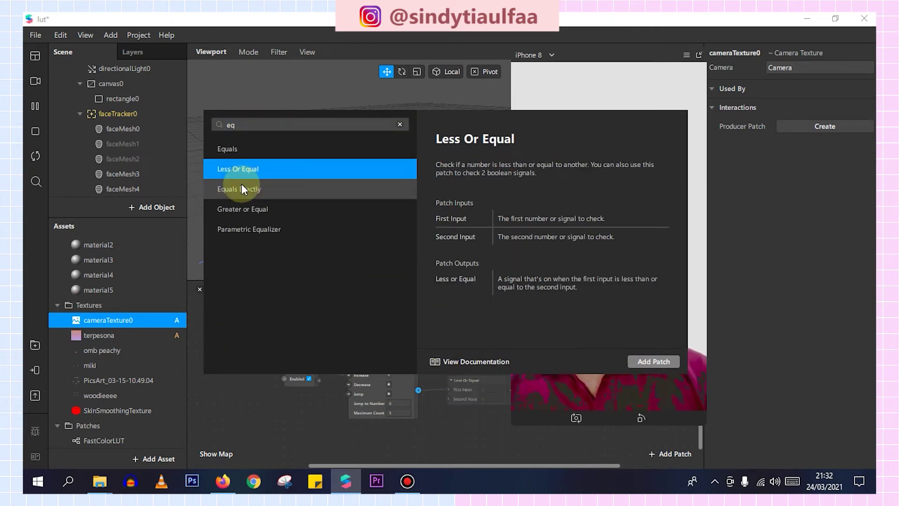
double_click(242, 192)
mouse_move(240, 342)
left_mouse_down()
mouse_move(473, 390)
mouse_move(371, 381)
left_mouse_up()
left_click(385, 356)
- Set the Counter's Maximum Count to 3 and move the Equals Exactly patch higher
scroll(373, 397, "up", 2)
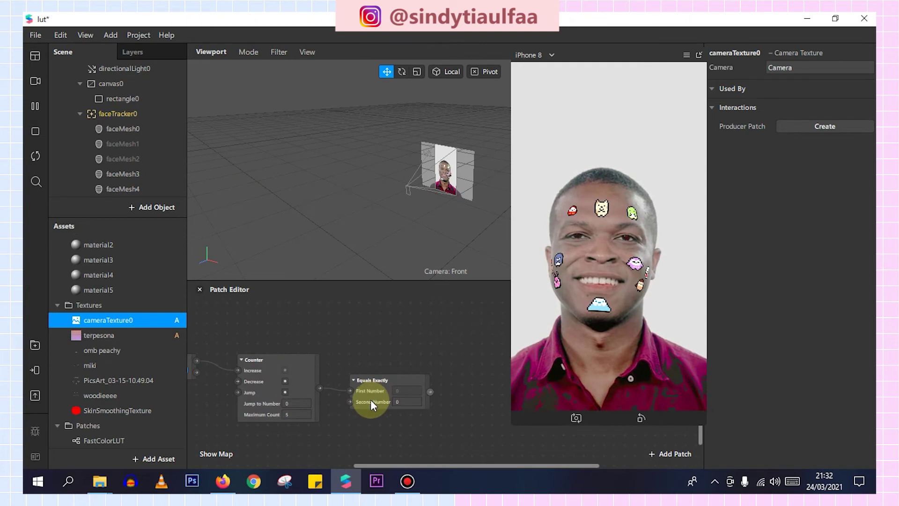
left_click(287, 415)
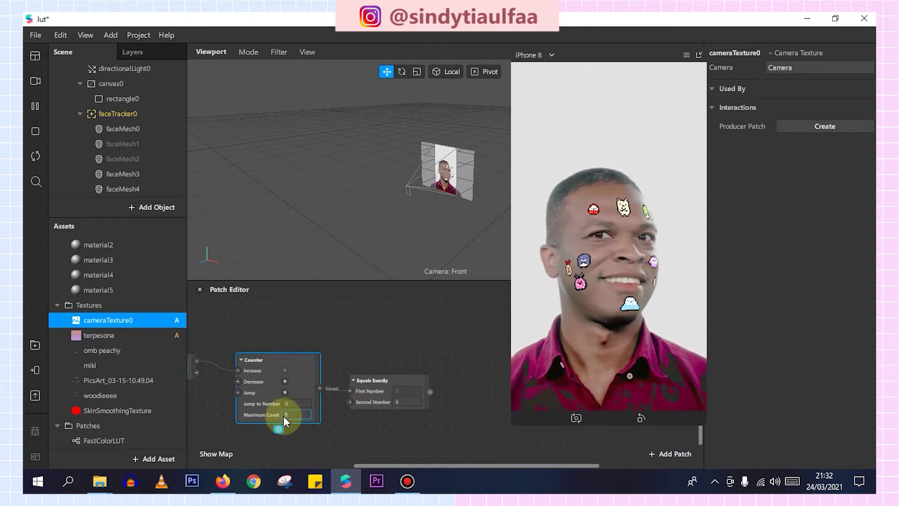
type("5")
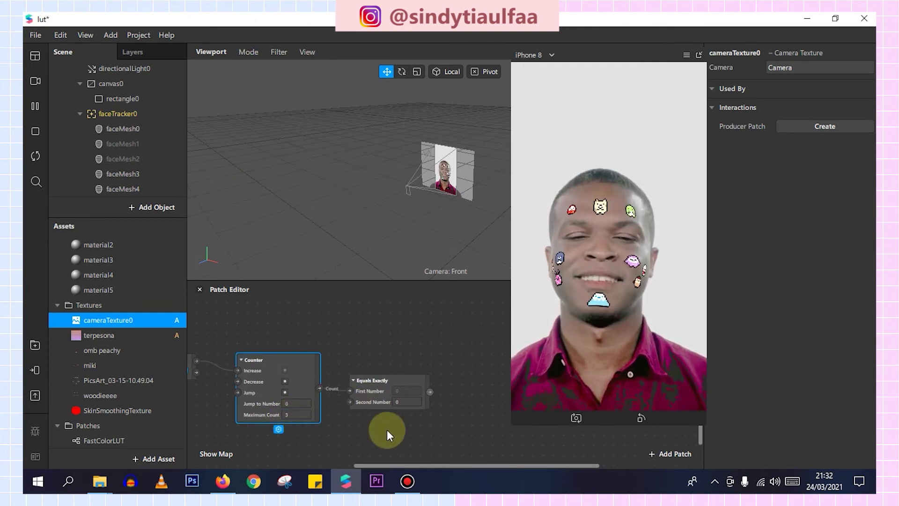
left_click_drag(451, 465, 478, 465)
left_click(333, 380)
left_click_drag(325, 380, 325, 333)
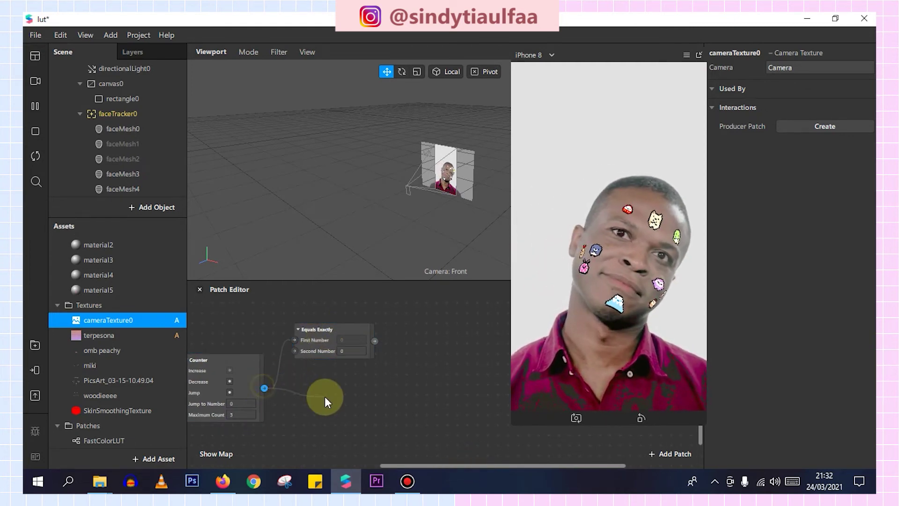
- Add two more Equals Exactly patches fed by the Counter's Count output
left_click_drag(263, 386, 324, 398)
type("eq")
left_click(171, 212)
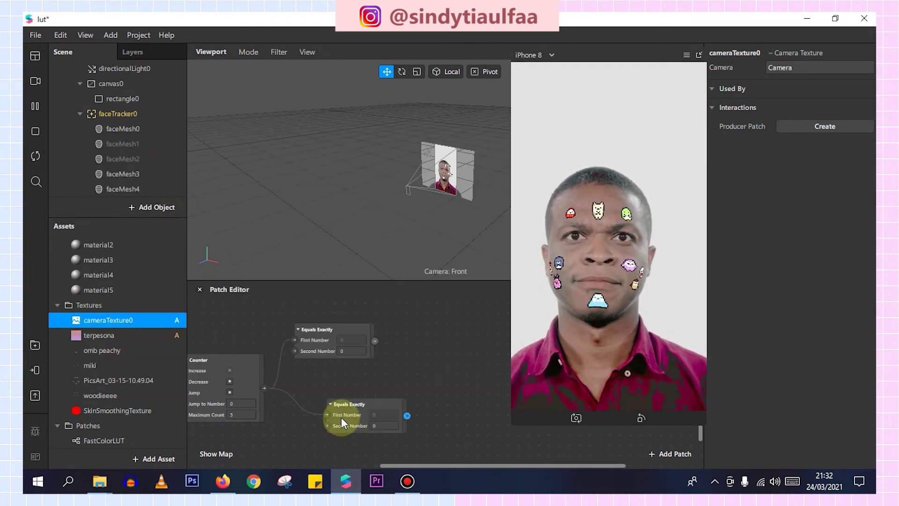
left_click_drag(267, 388, 291, 423)
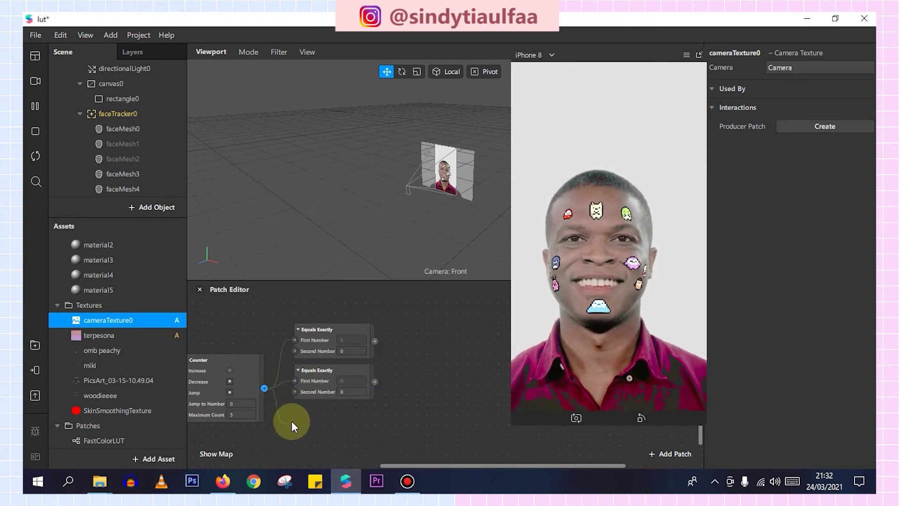
double_click(134, 237)
- Set the middle and bottom checks' second numbers to 1 and 2
left_click(352, 392)
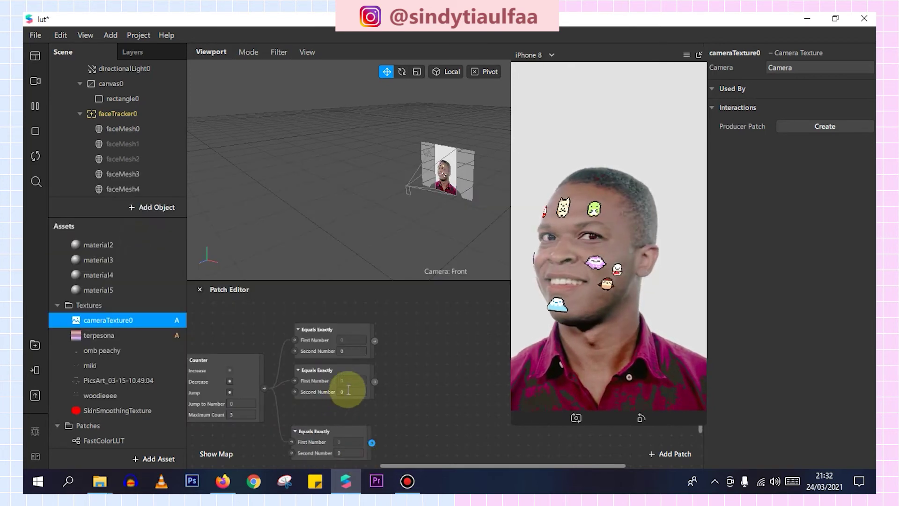
type("10")
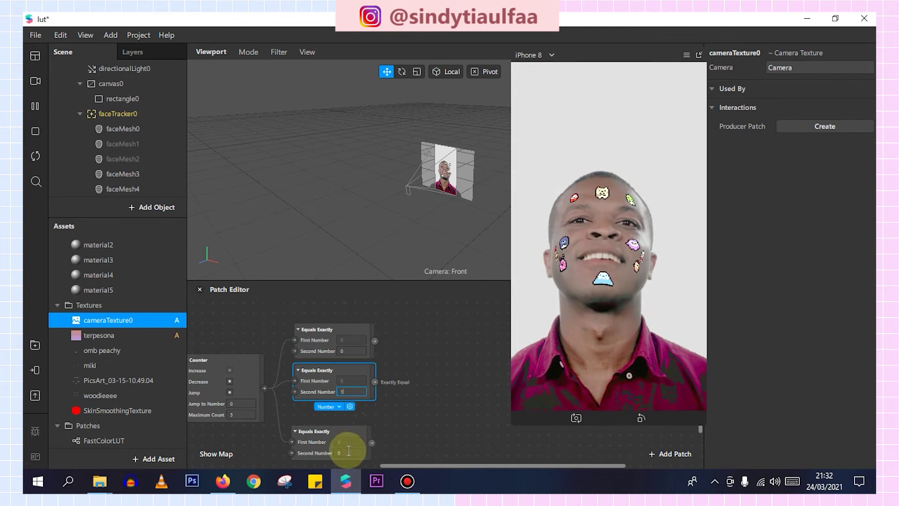
left_click(348, 453)
type("2")
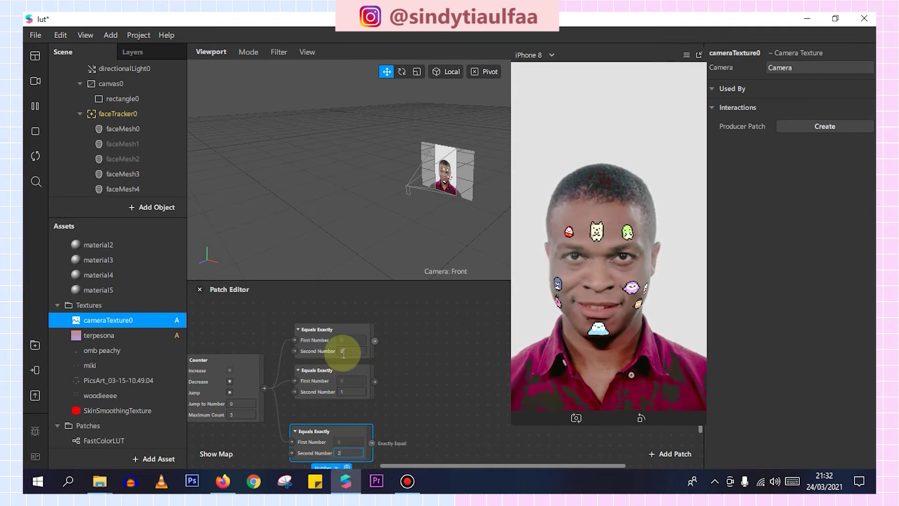
left_click(375, 451)
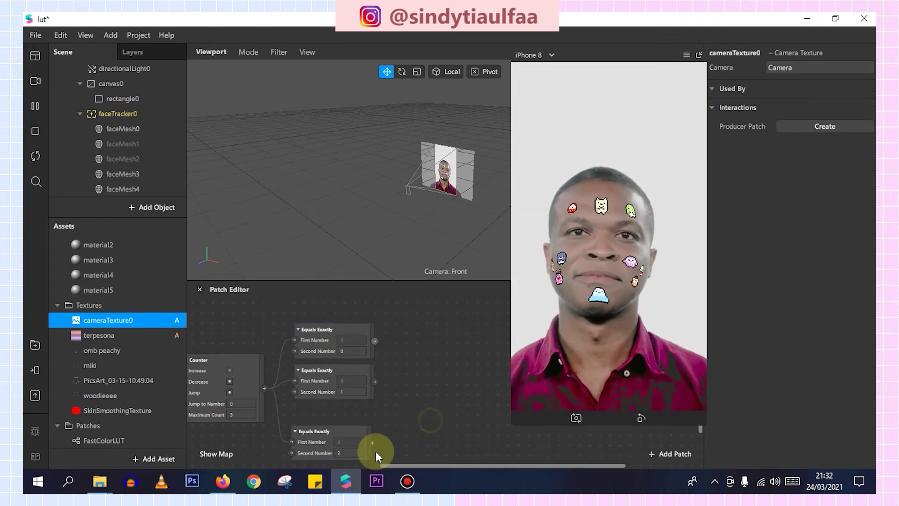
left_click_drag(343, 435, 345, 425)
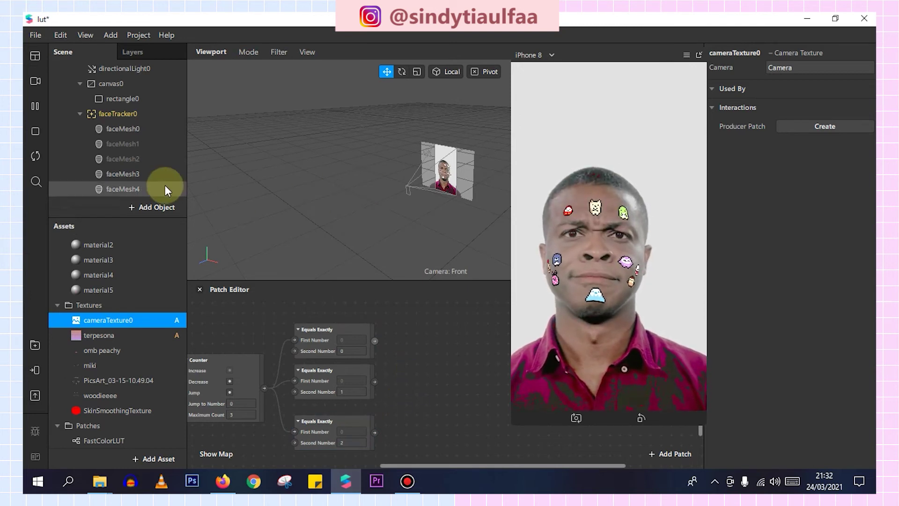
- Select faceMesh1, faceMesh2 and faceMesh3 together and create their Visible patches
scroll(147, 175, "down", 1)
left_click(145, 160)
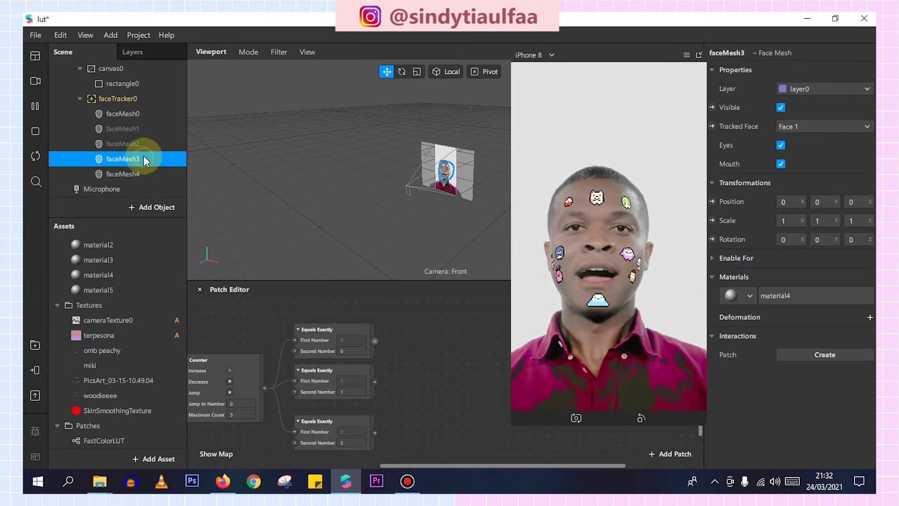
left_click(142, 131, "shift")
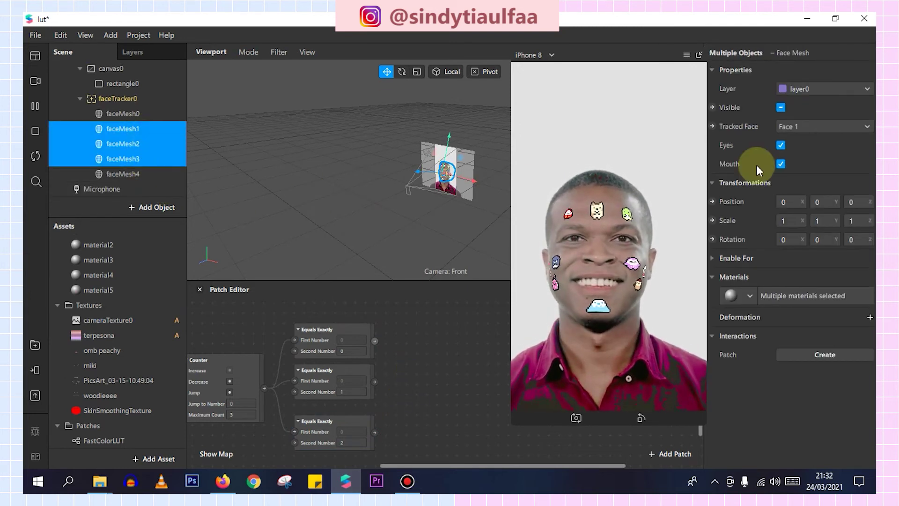
left_click(711, 106)
- Place the face mesh patches beside the checks and wire the 1 and 2 outputs to faceMesh2 and faceMesh1 visibility
left_click_drag(465, 396, 465, 334)
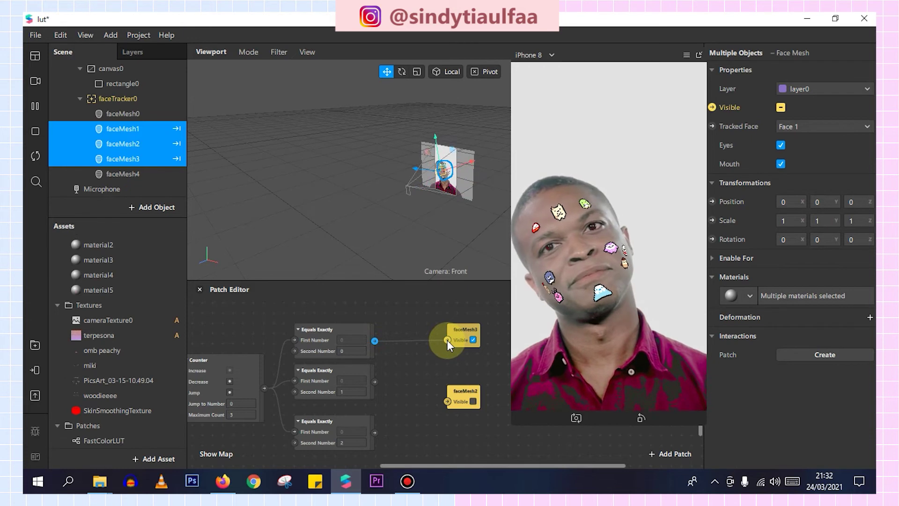
left_click_drag(463, 330, 442, 319)
left_click_drag(460, 388, 423, 384)
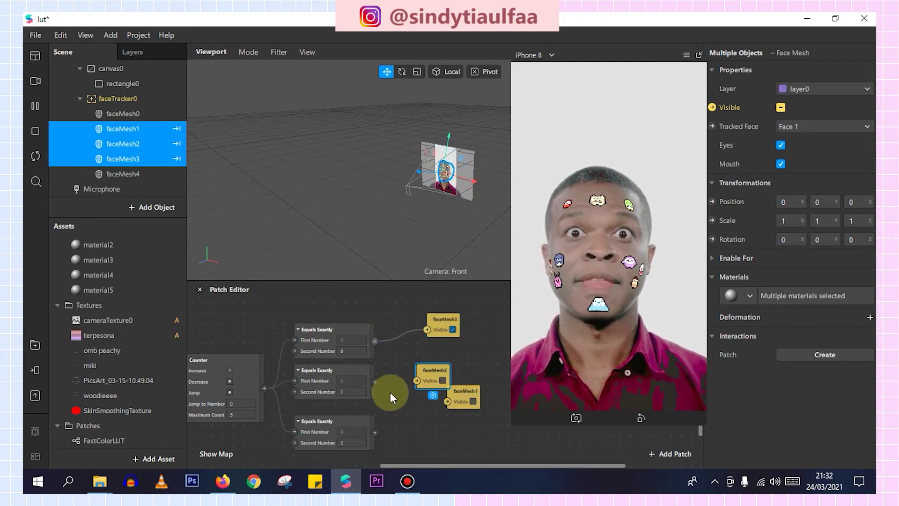
mouse_move(374, 381)
left_mouse_down()
mouse_move(417, 380)
mouse_move(412, 432)
left_mouse_up()
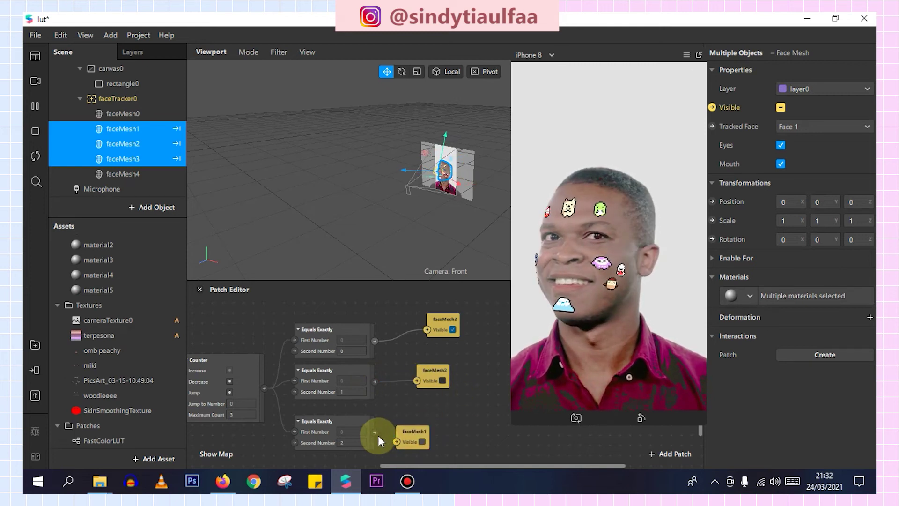
left_click_drag(377, 433, 397, 441)
scroll(326, 394, "down", 1)
scroll(324, 395, "down", 4)
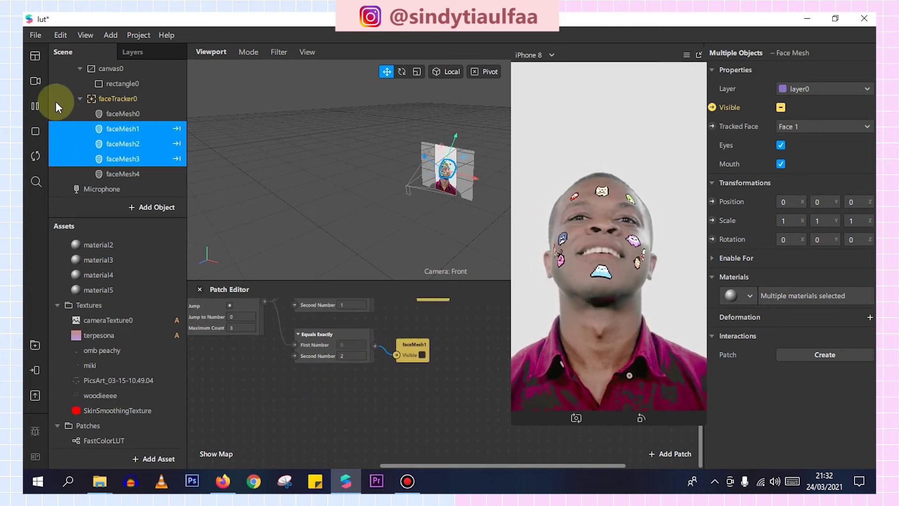
- Set the Device's On opening instruction to 'Ketuk untuk mengubah'
scroll(65, 99, "up", 3)
scroll(103, 89, "up", 2)
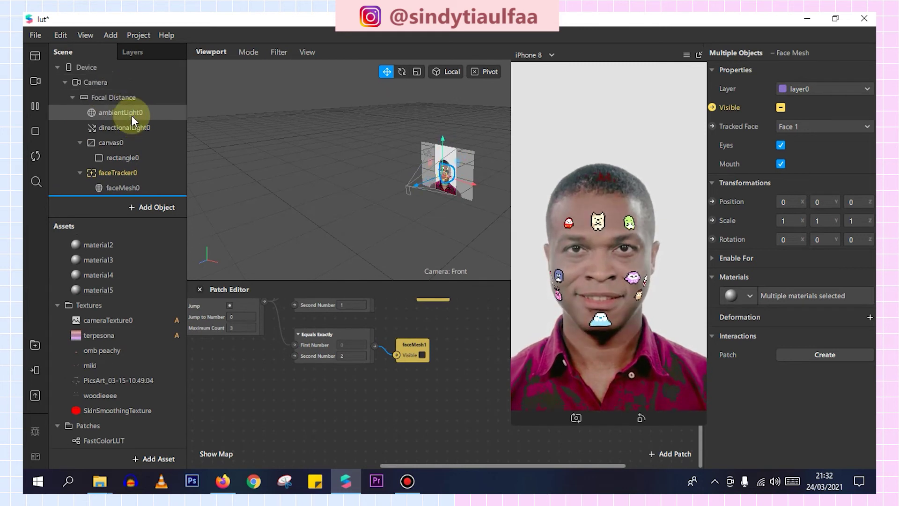
left_click(121, 66)
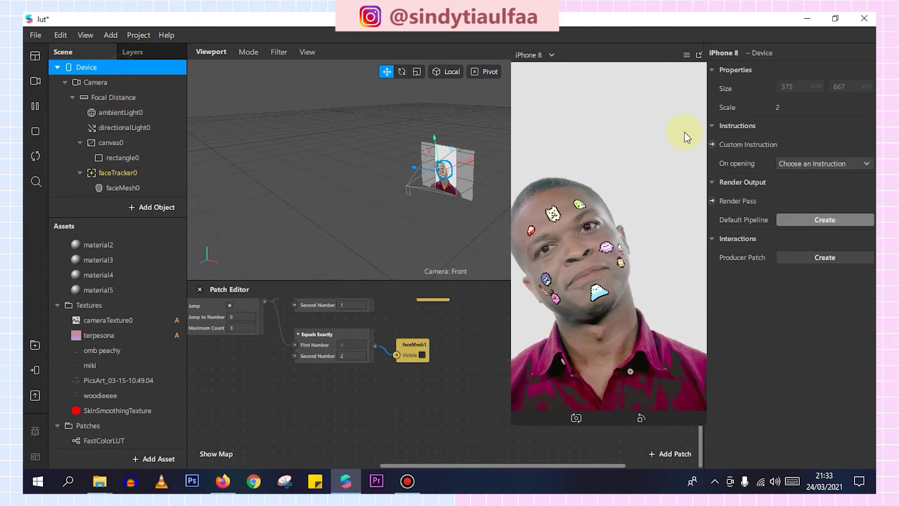
left_click(835, 163)
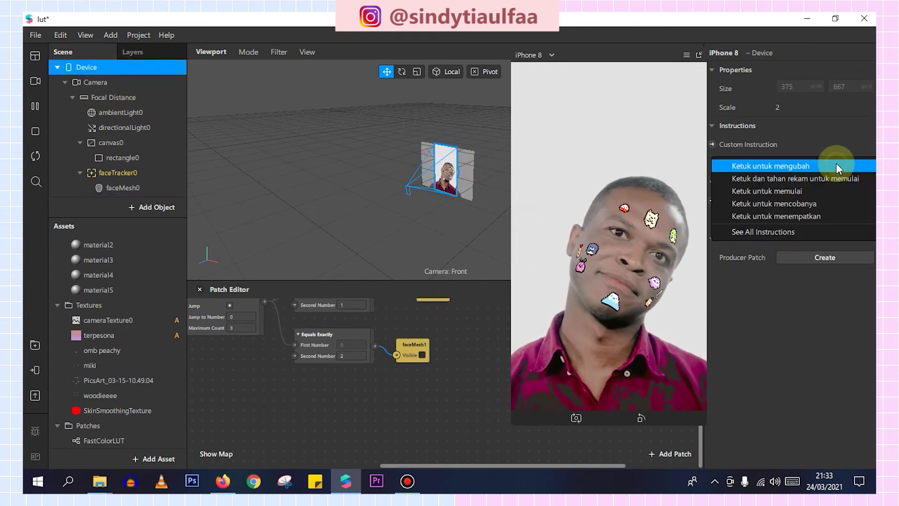
left_click(796, 166)
- Create the instruction patch, enable it while Runtime is less than 10, and restart the preview
left_click(712, 144)
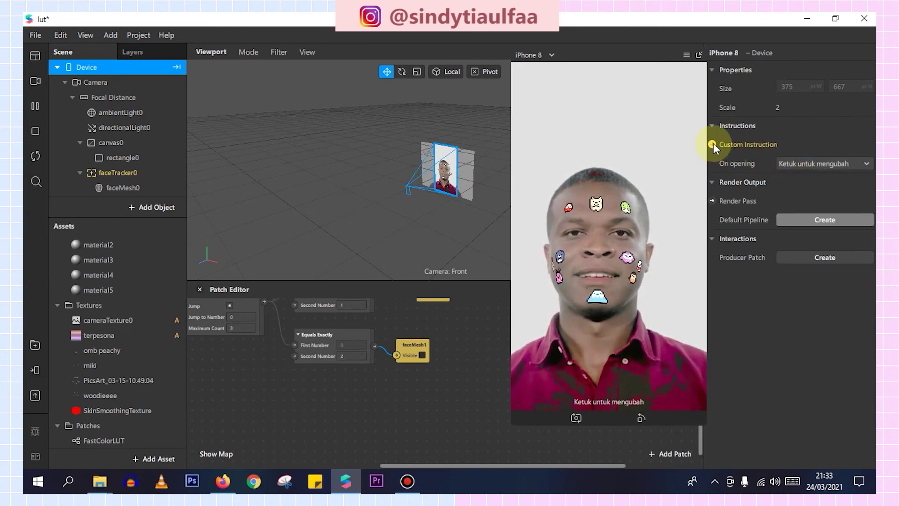
left_click_drag(435, 383, 477, 312)
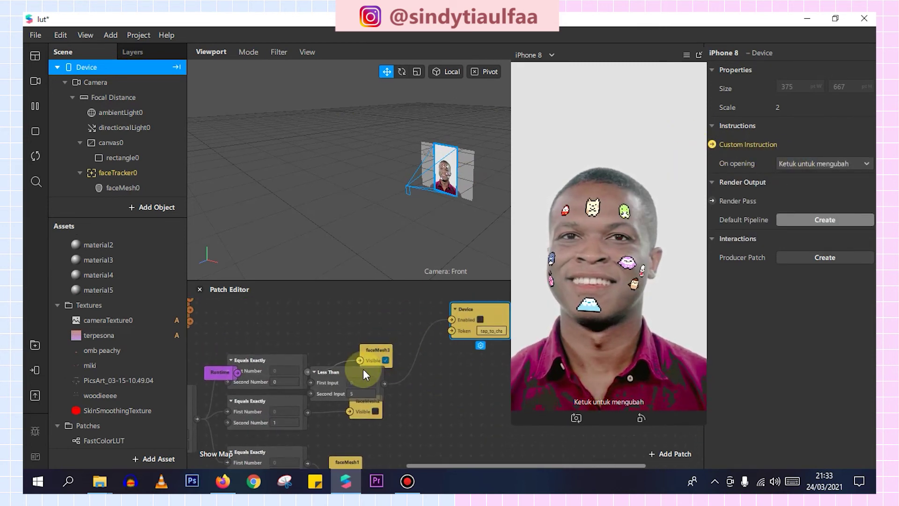
left_click_drag(363, 369, 434, 307)
left_click_drag(230, 373, 323, 306)
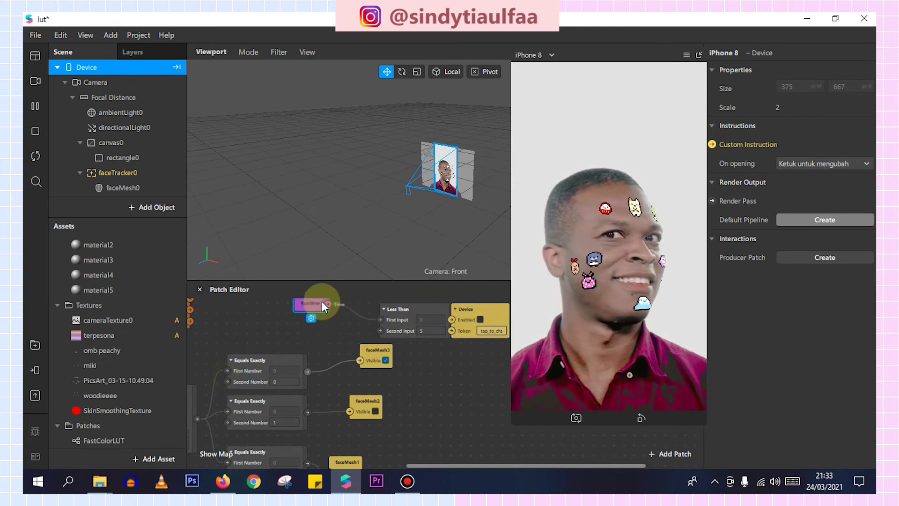
left_click_drag(411, 321, 392, 309)
left_click(424, 322)
type("10")
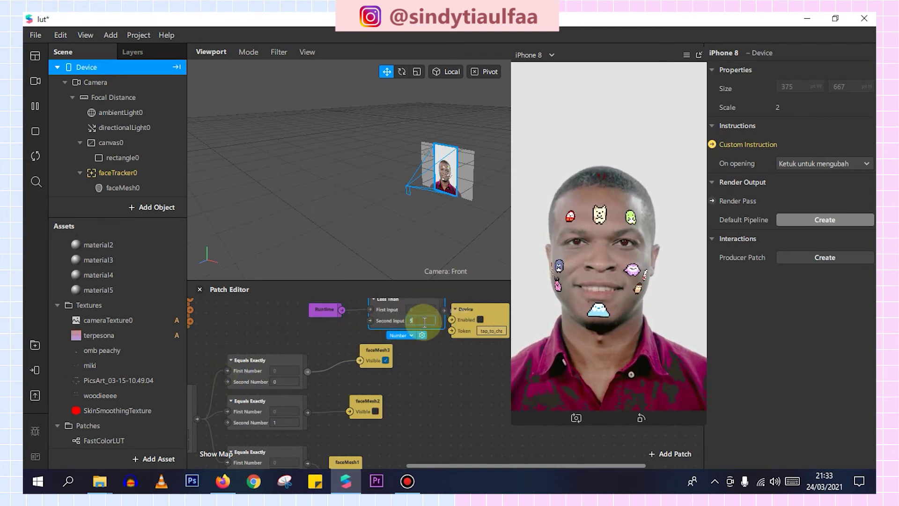
left_click(445, 307)
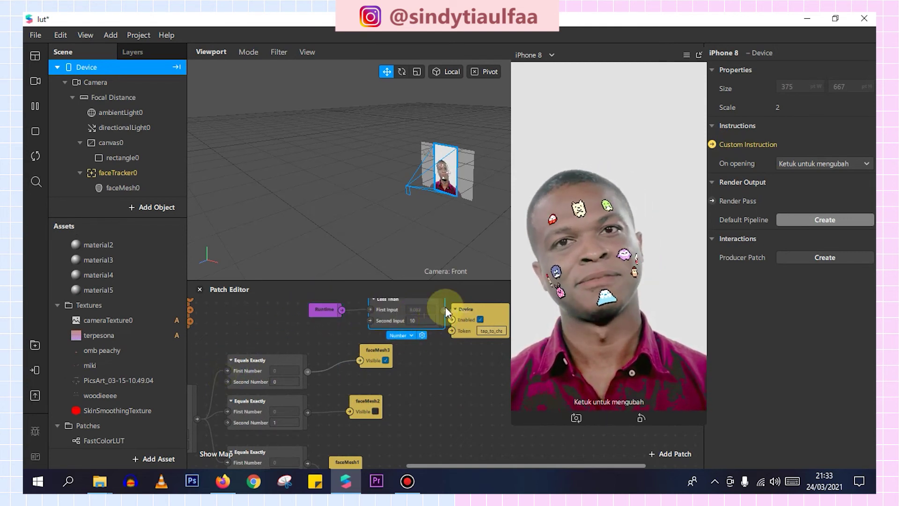
left_click(36, 154)
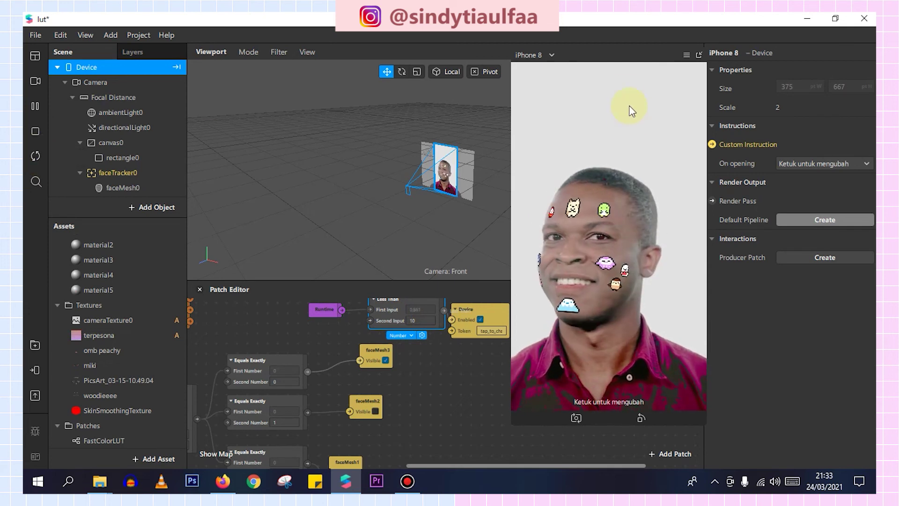
- Turn on Simulate Touch and tap the preview twice to cycle the sticker sets
left_click(686, 55)
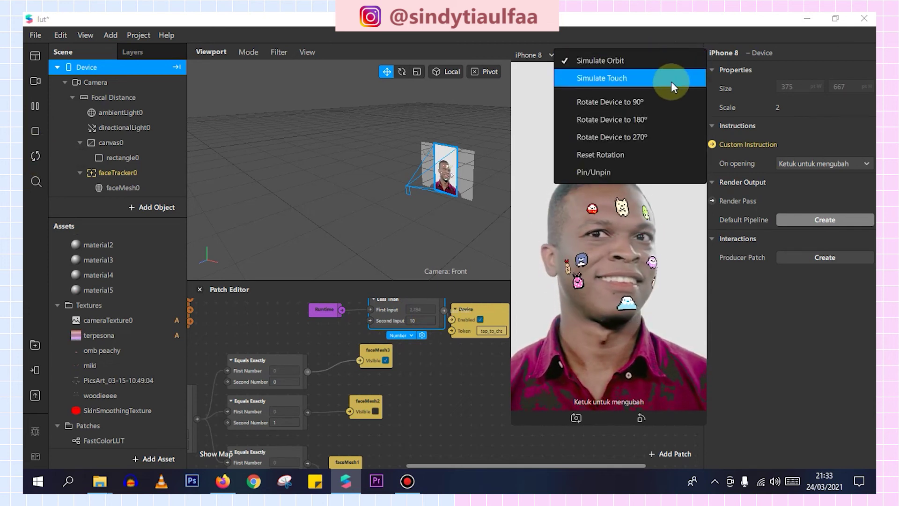
left_click(670, 82)
left_click(669, 118)
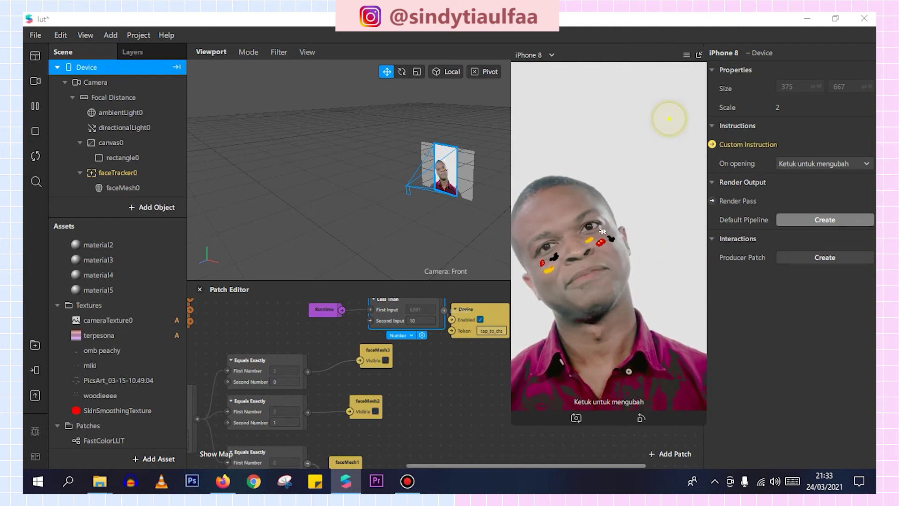
left_click(669, 119)
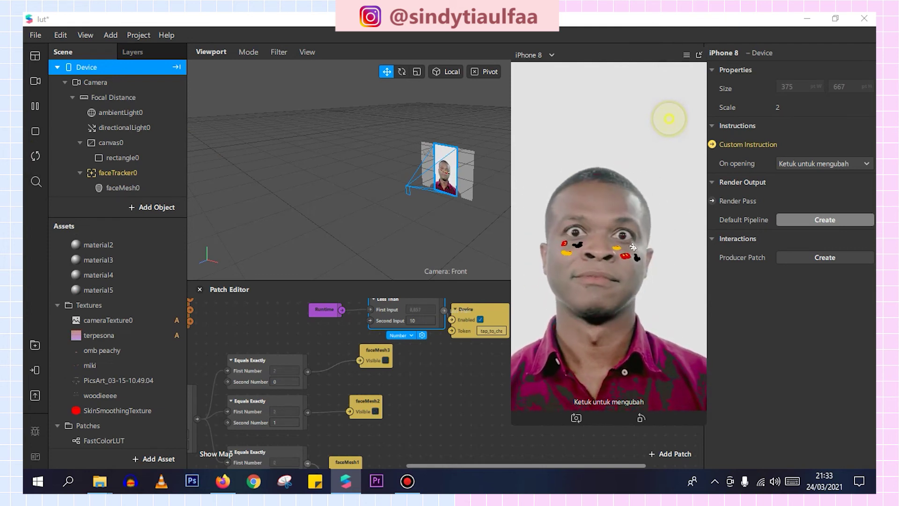
double_click(101, 291)
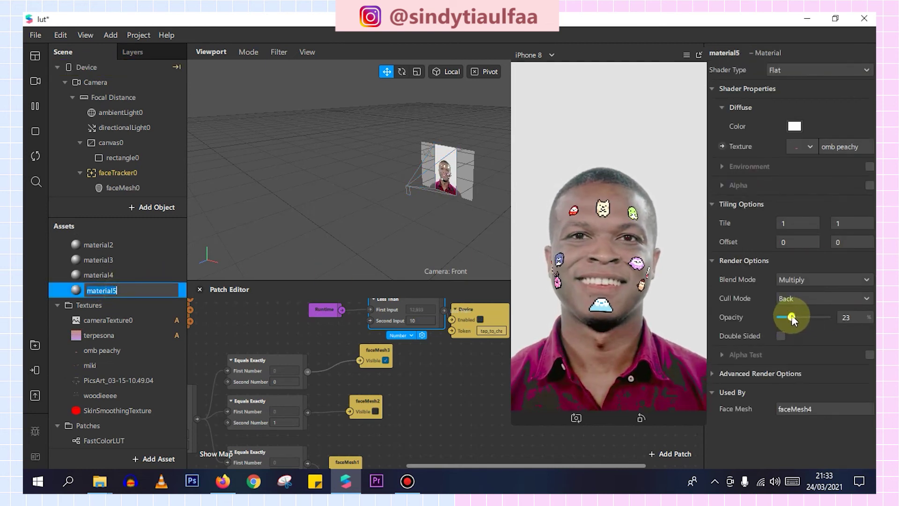
- Drag material5's Opacity slider from 23 to 26
left_click_drag(791, 314, 793, 315)
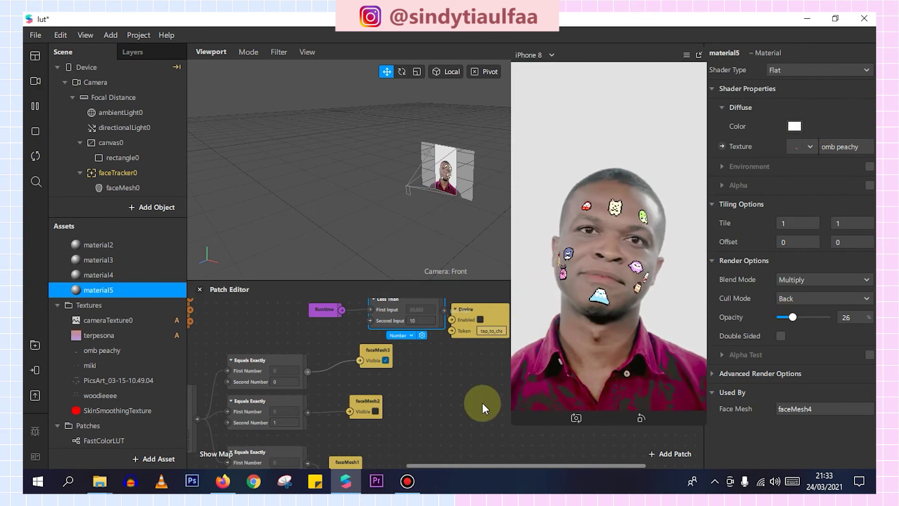
scroll(424, 383, "down", 3)
scroll(424, 381, "down", 2)
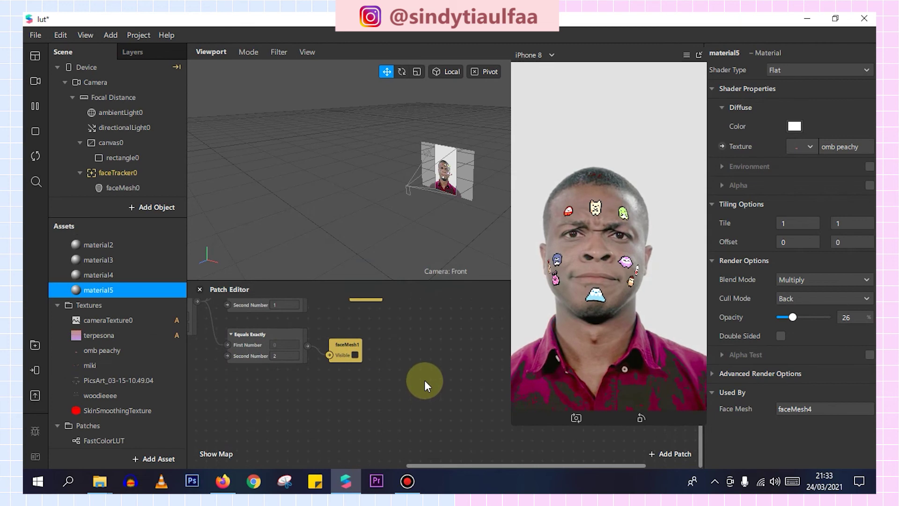
scroll(425, 379, "down", 3, "ctrl")
scroll(431, 370, "up", 5)
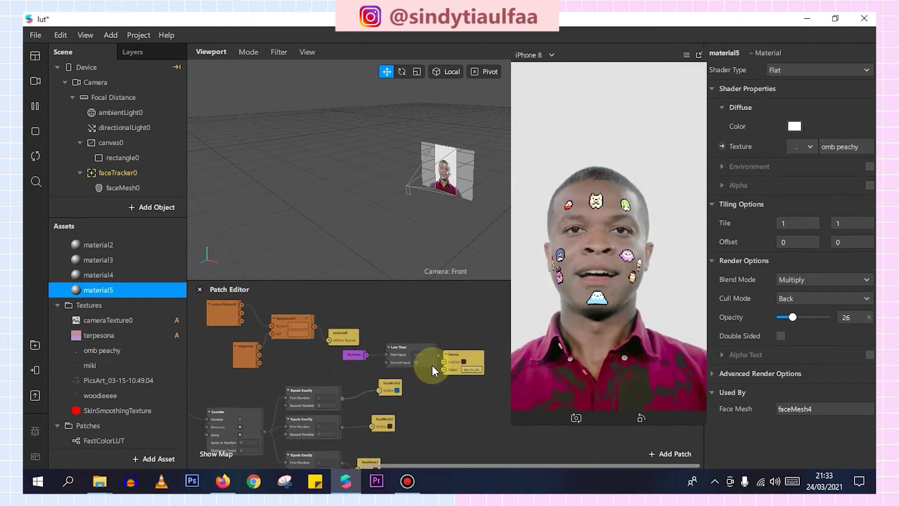
scroll(206, 358, "down", 3)
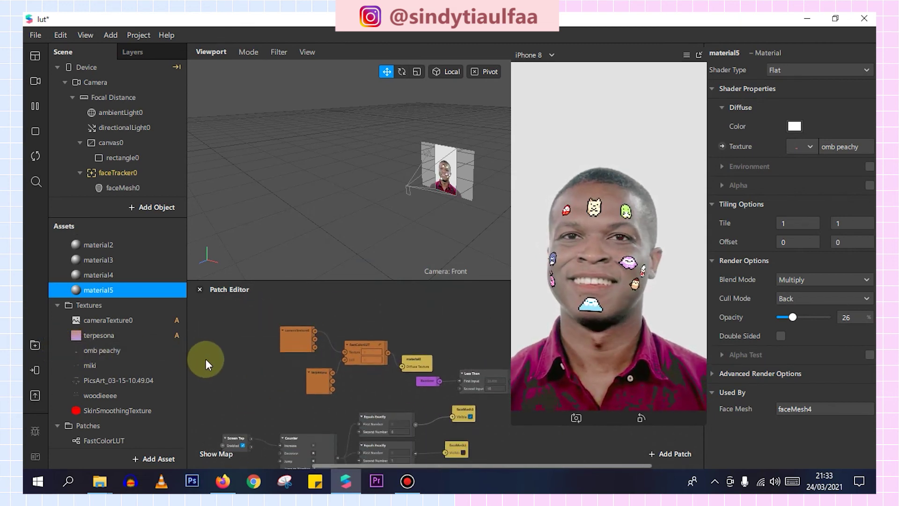
scroll(224, 358, "down", 2)
left_click(105, 409)
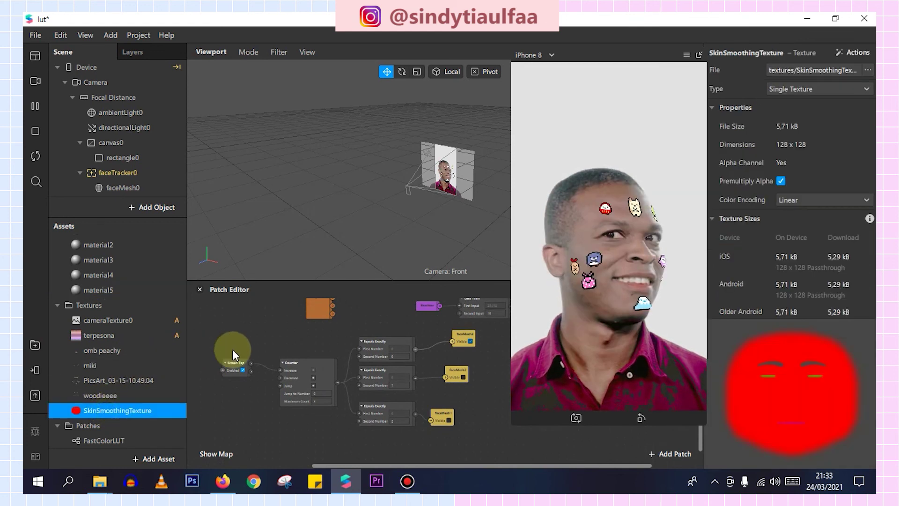
key("Up")
key("Up")
key("Up")
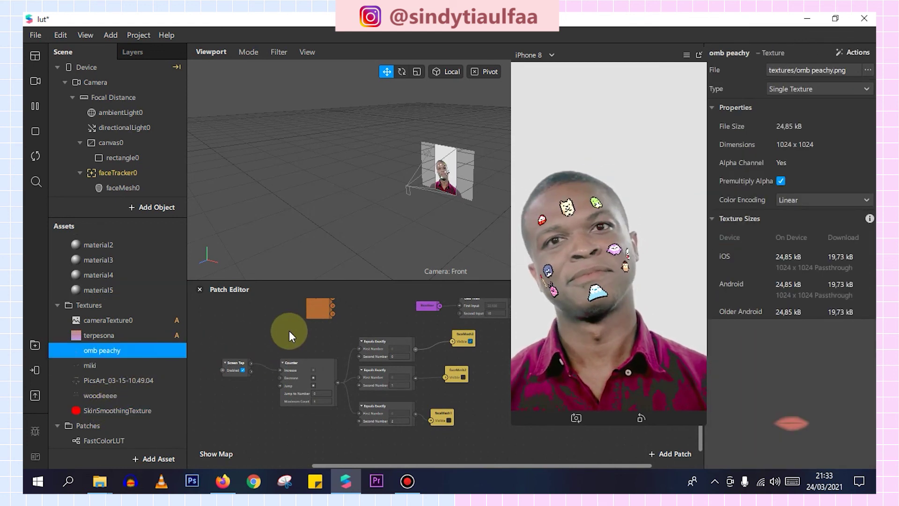